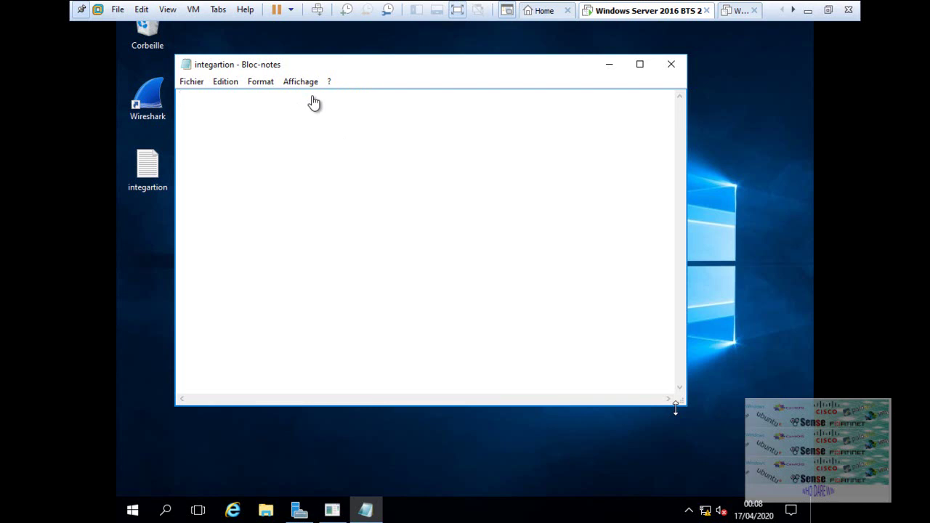
Write A and B spaced apart on one line of the integartion note and minimise its window
left_click(356, 109)
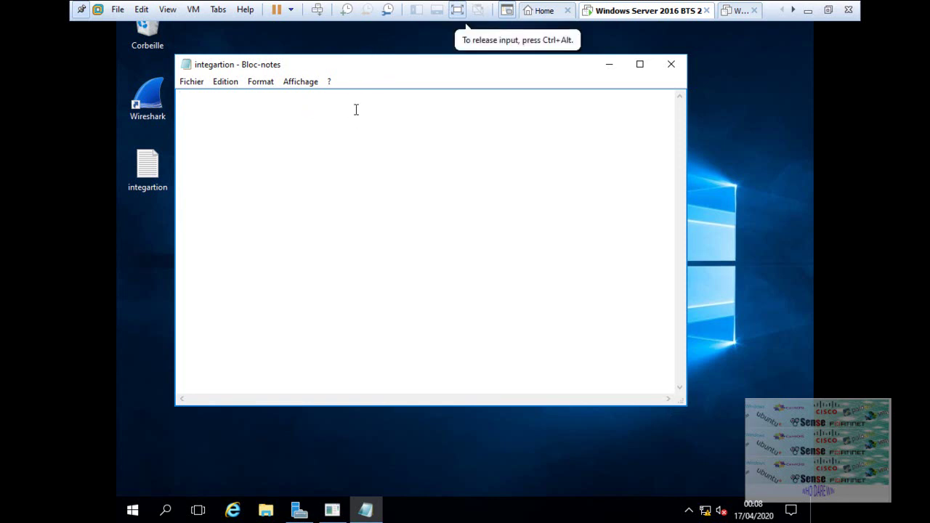
type("A")
key("Return")
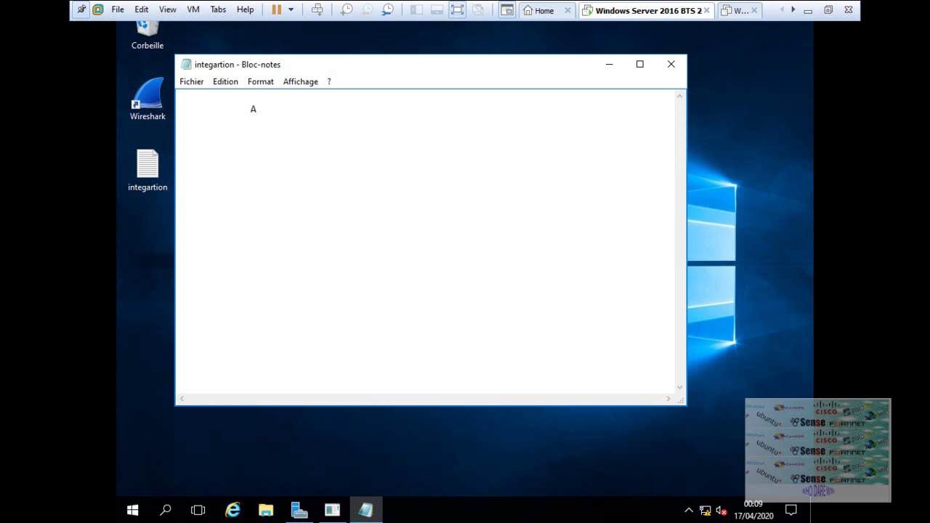
type("B")
left_click(610, 65)
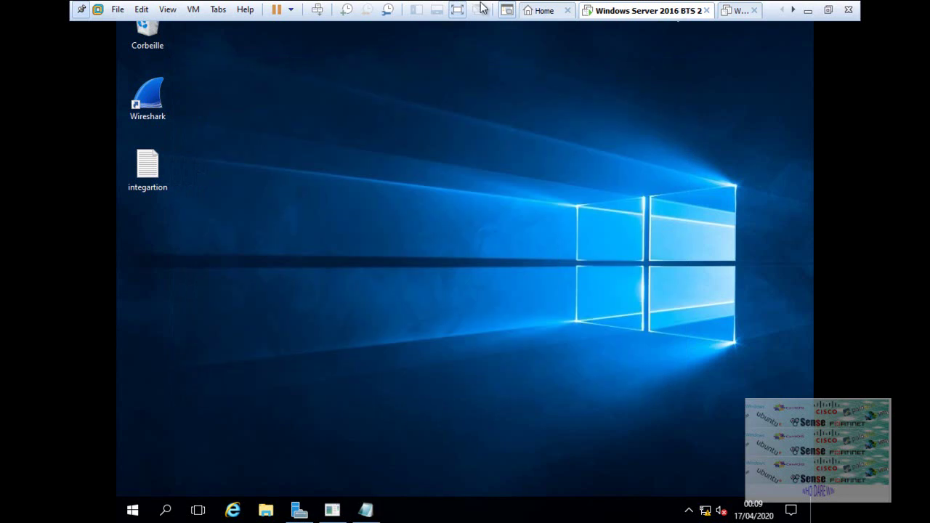
left_click(459, 9)
key("ctrl+alt")
left_click(718, 511)
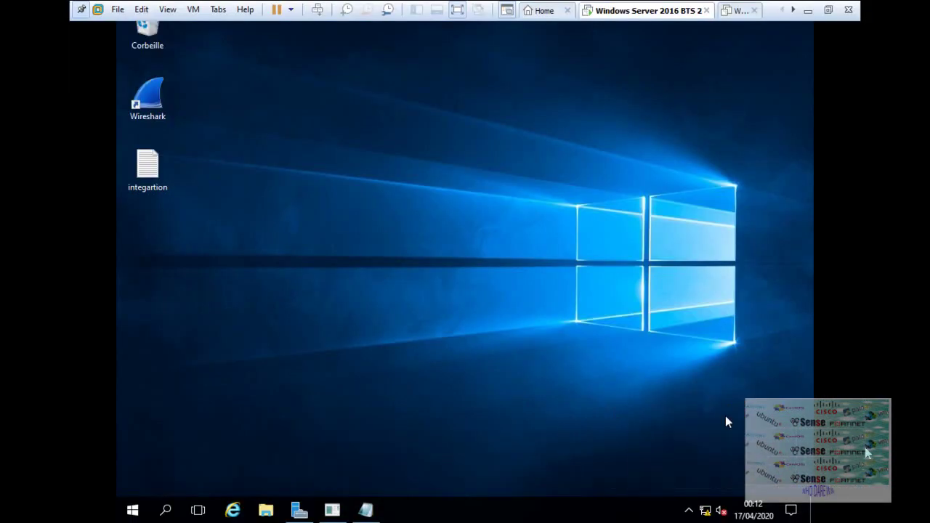
left_click(726, 416)
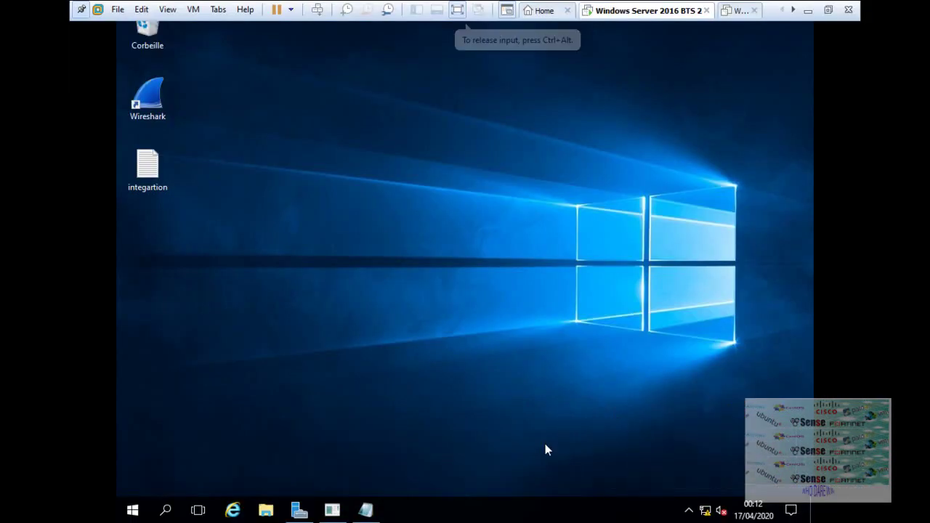
left_click(364, 511)
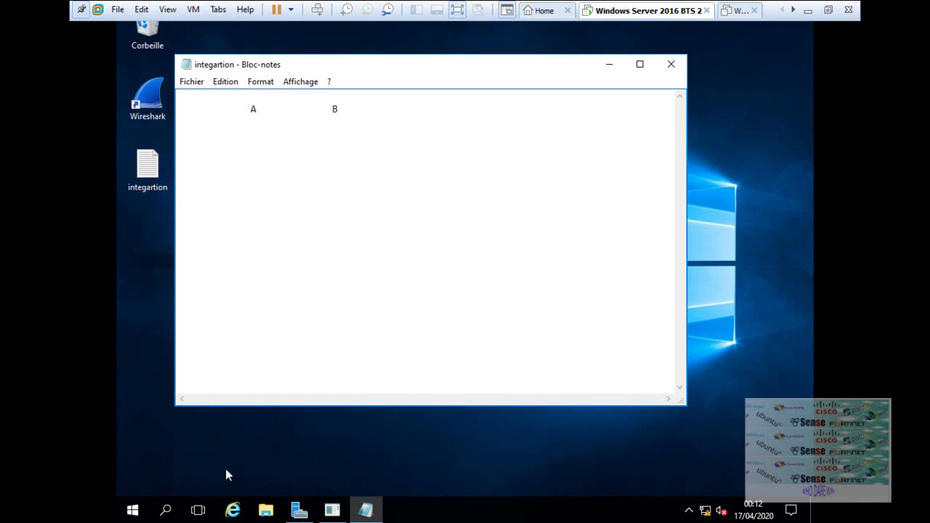
left_click(267, 512)
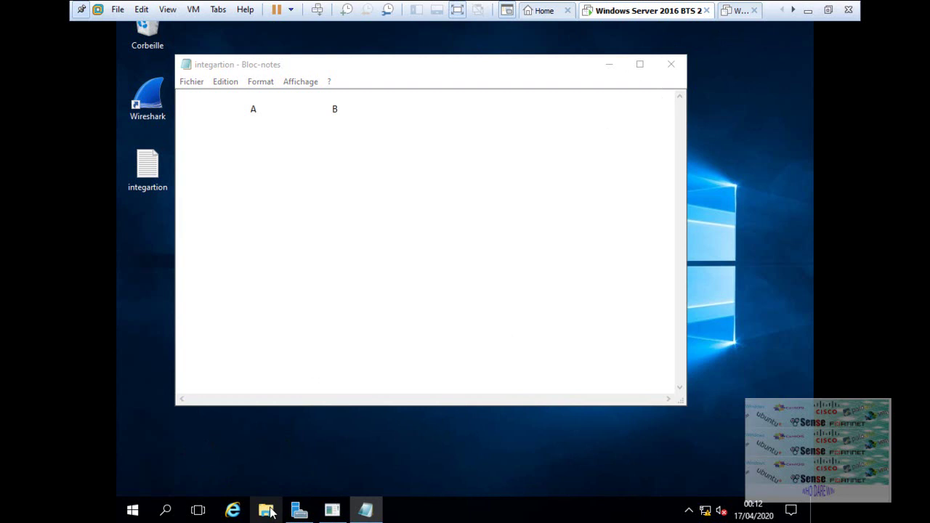
left_click(607, 68)
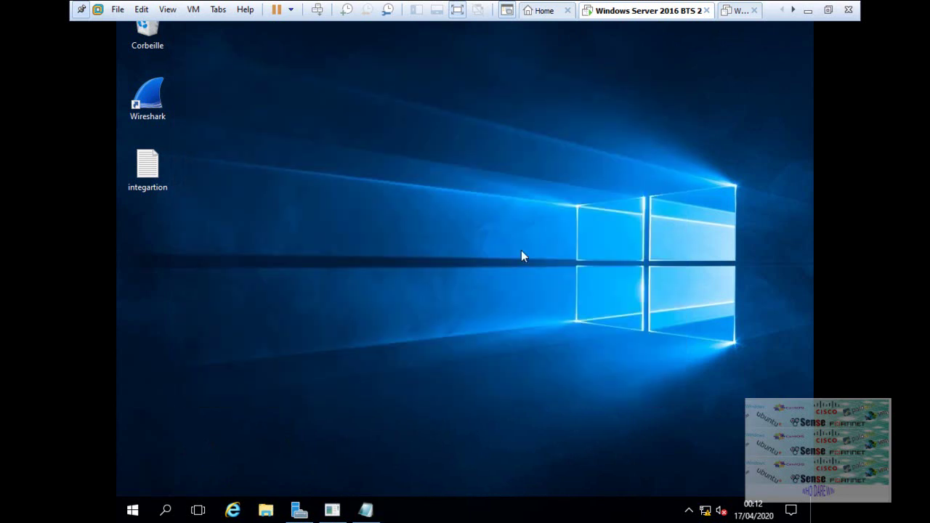
key("super+r")
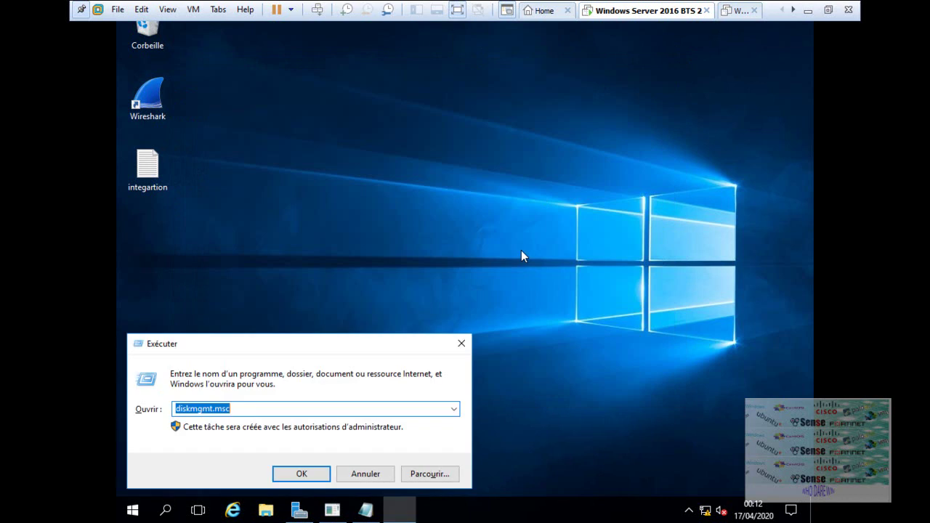
left_click(461, 342)
left_click(465, 349)
Open the Partages (F:) drive in a maximised file explorer window and delete its partageone folder
key("super+e")
key("super+e")
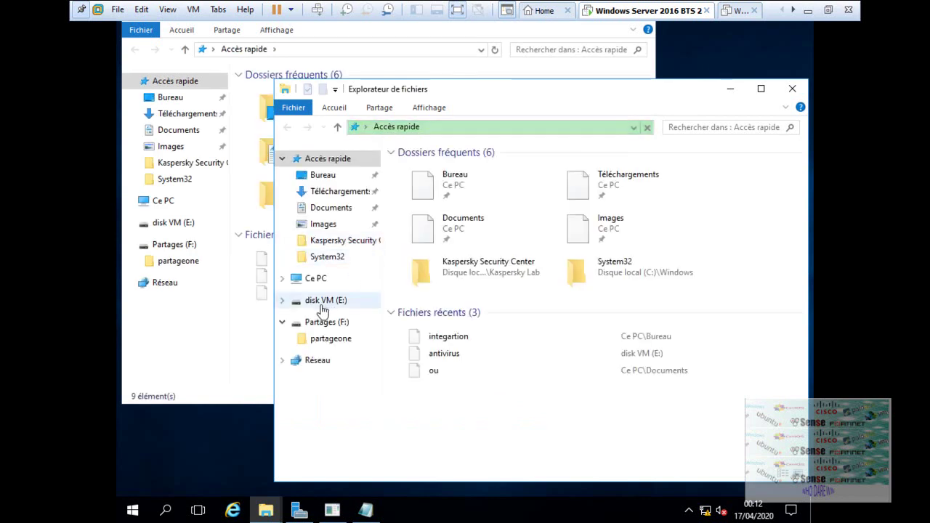
left_click(312, 284)
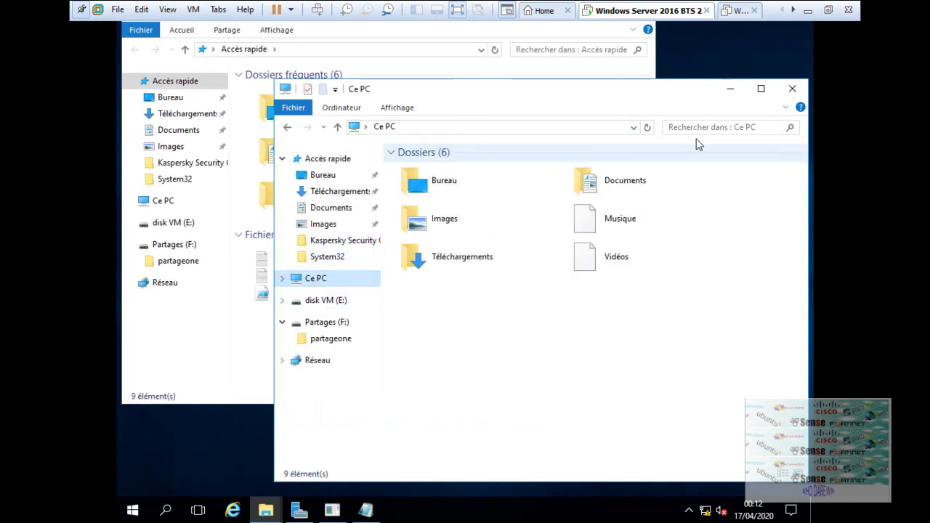
left_click(761, 92)
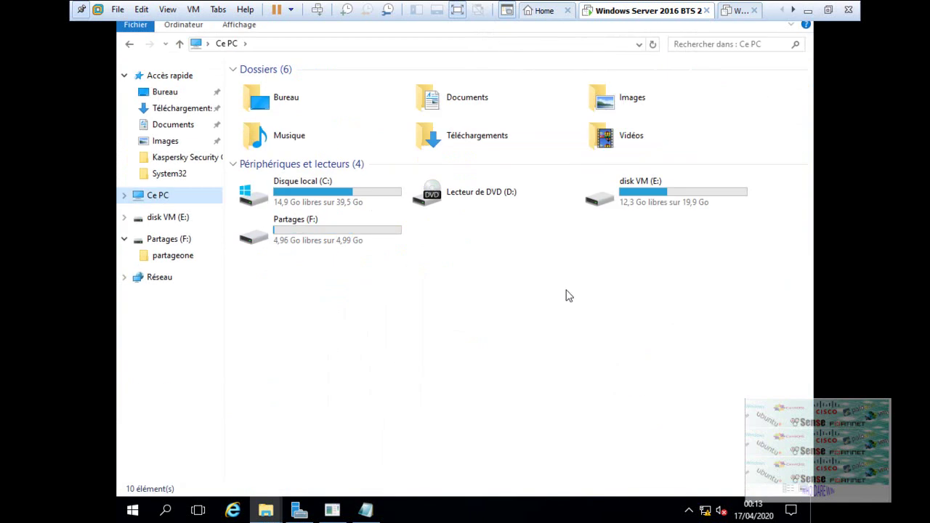
double_click(346, 241)
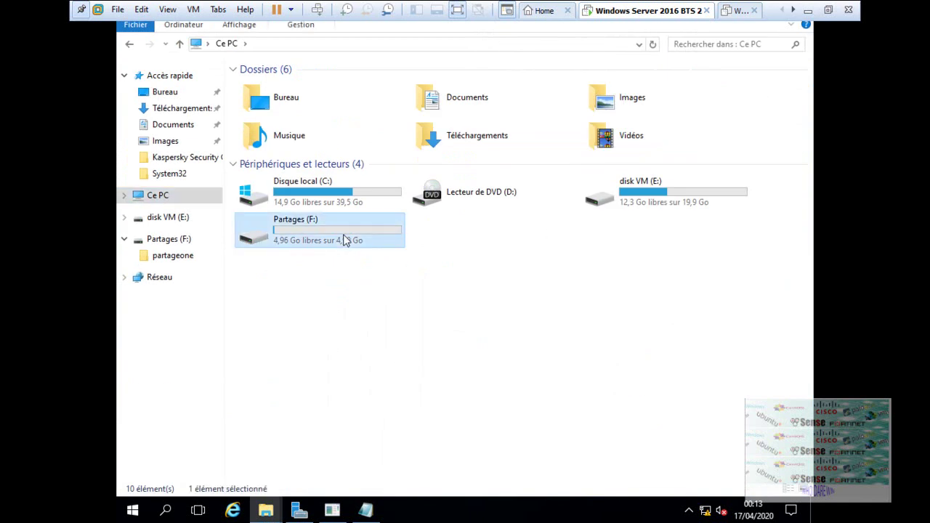
left_click(314, 89)
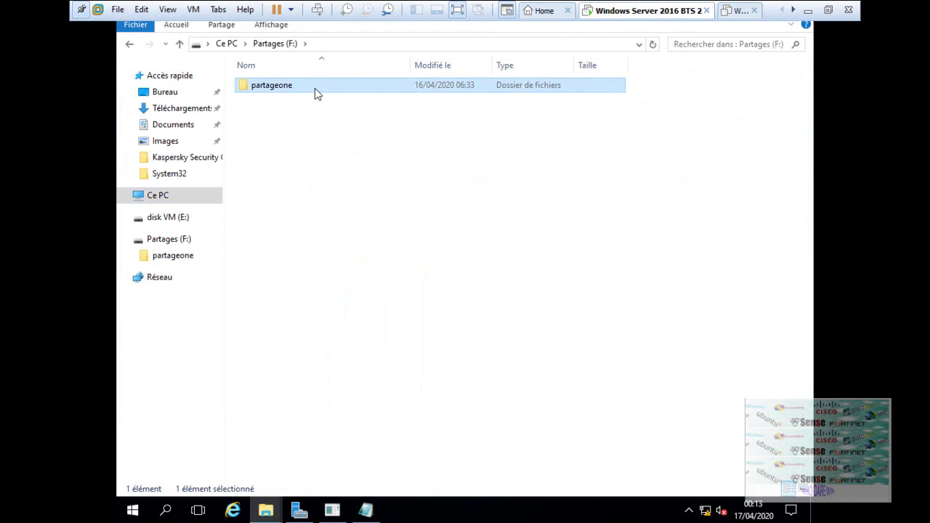
key("Delete")
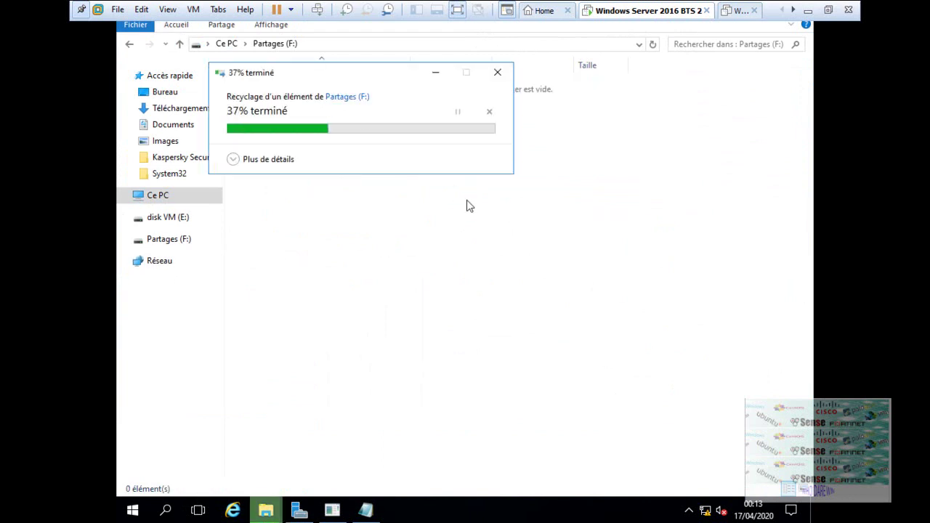
Create a new folder named partage at the root of the Partages (F:) drive
right_click(521, 175)
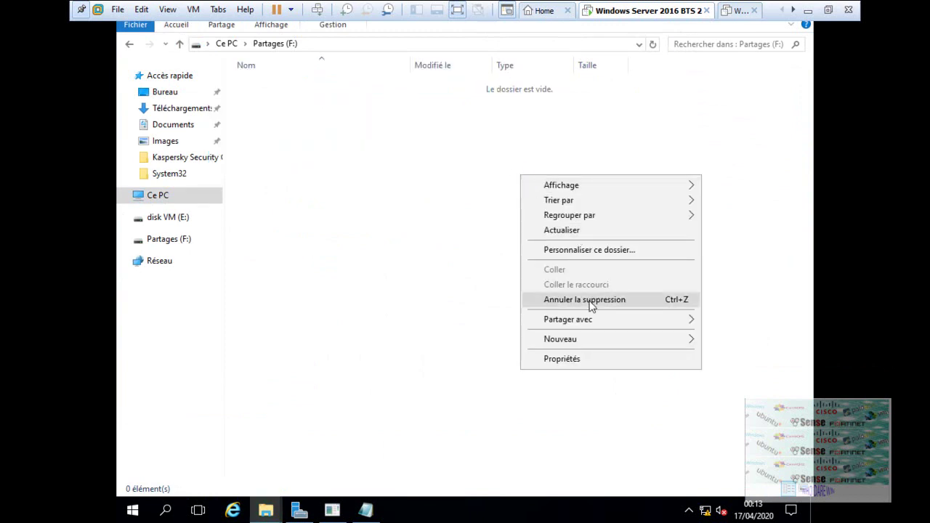
mouse_move(587, 339)
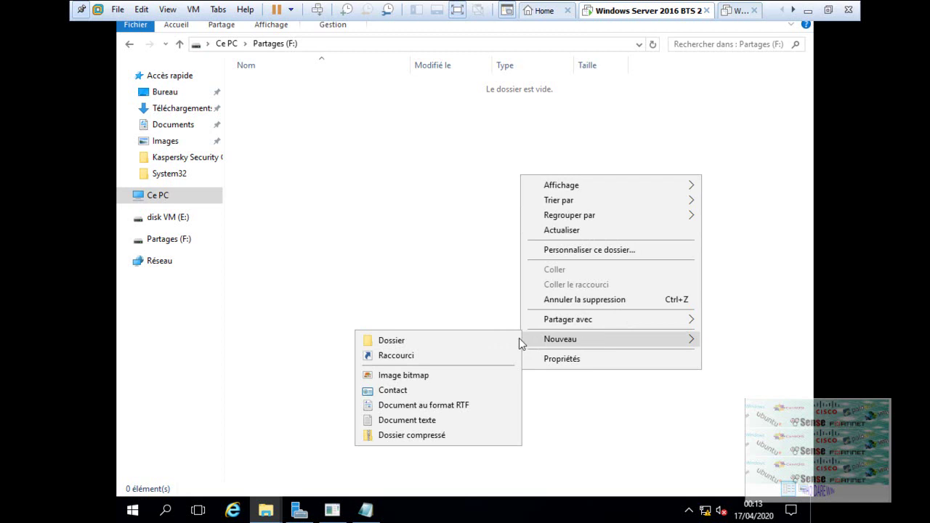
left_click(497, 341)
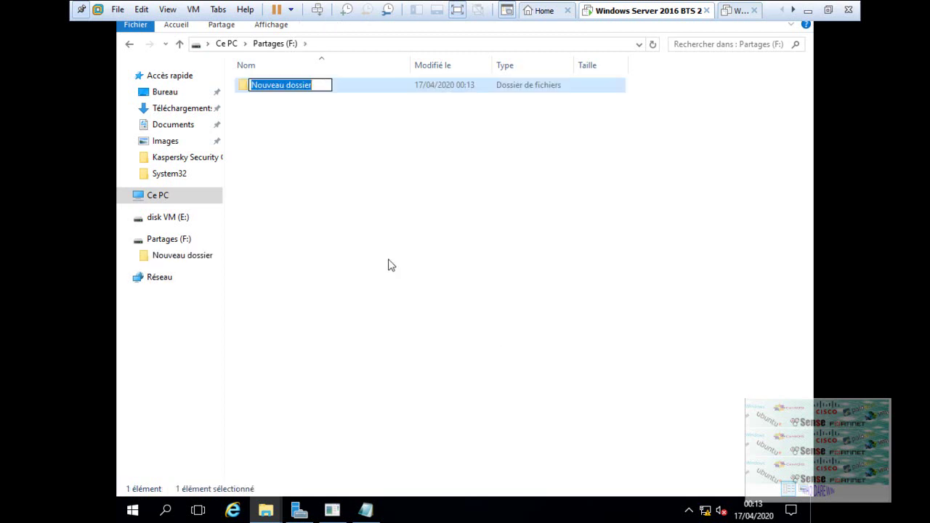
key("BackSpace")
type("partage")
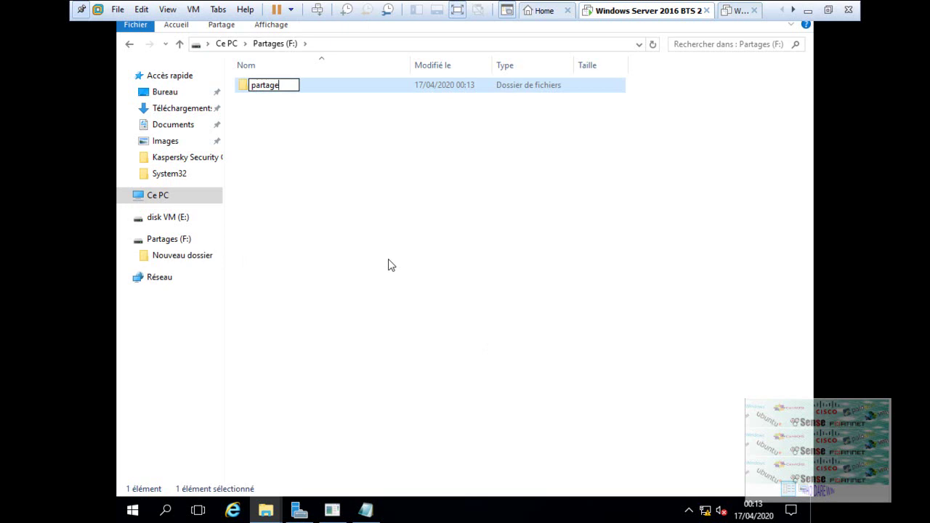
key("Return")
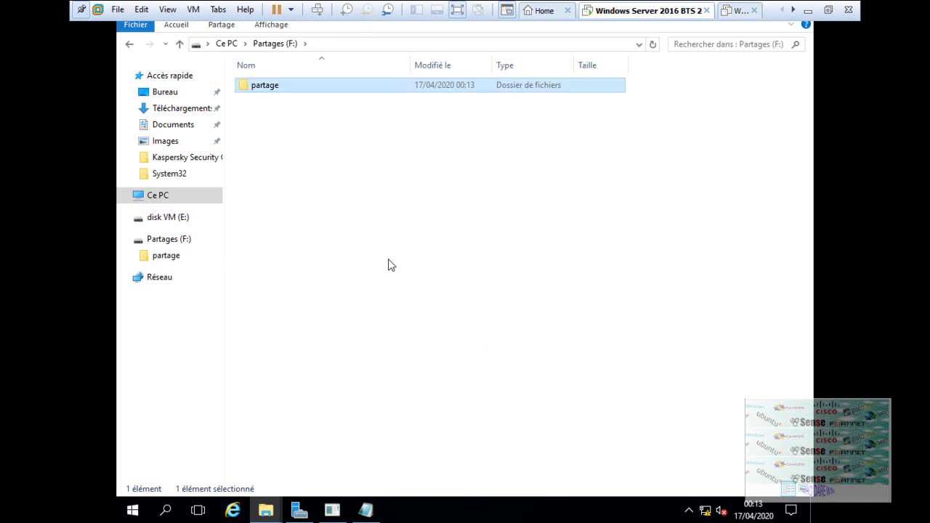
double_click(325, 86)
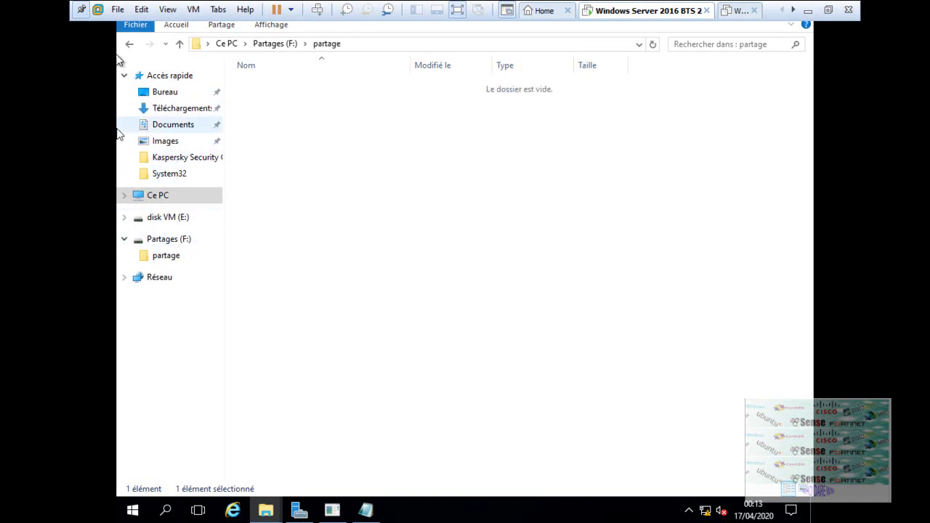
left_click(127, 50)
left_click(128, 48)
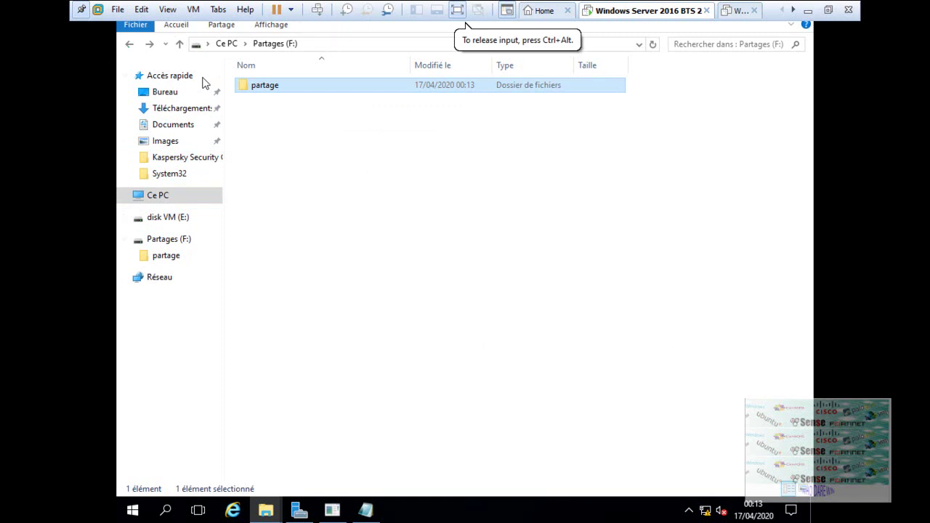
Open the network file-sharing settings of the partage folder to choose who can access it
double_click(271, 88)
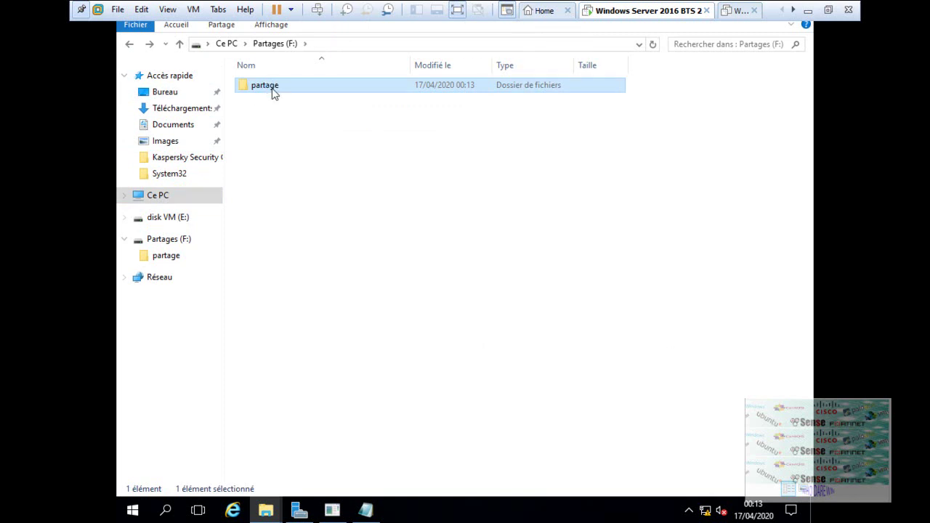
right_click(271, 87)
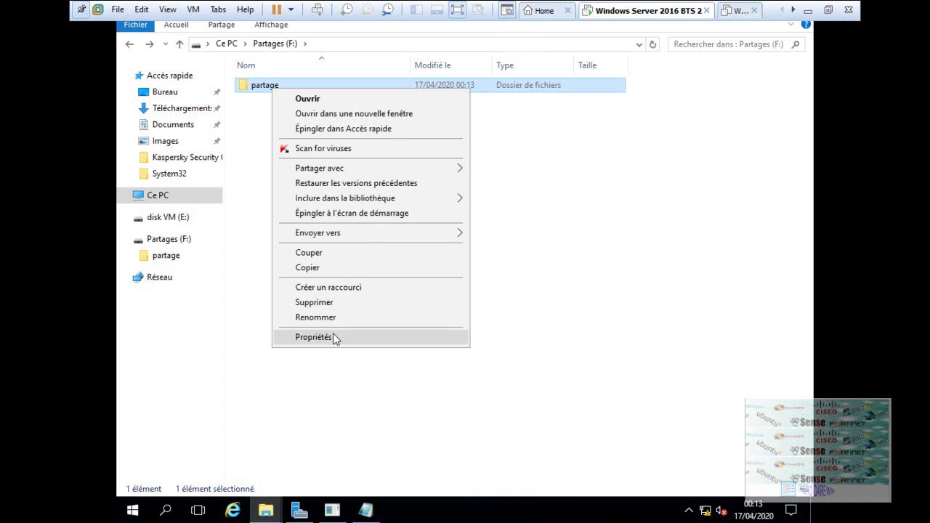
left_click(332, 337)
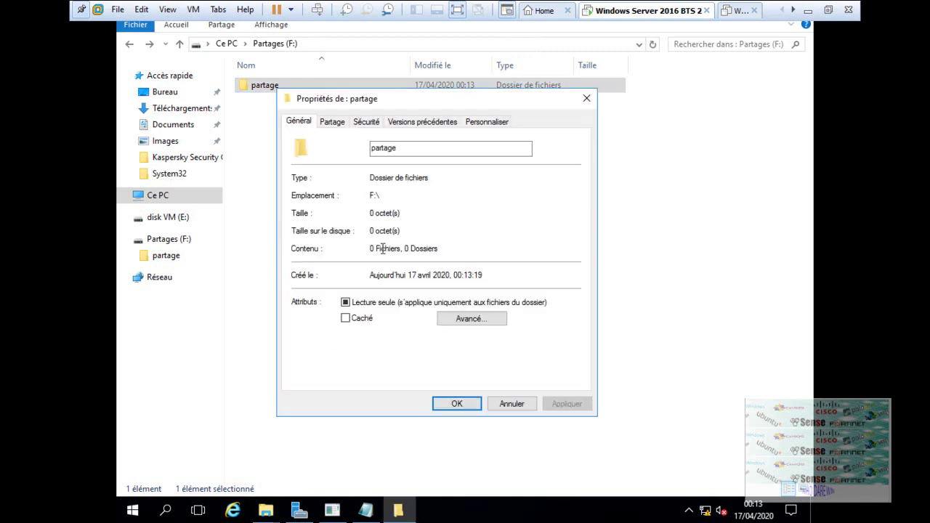
left_click(334, 123)
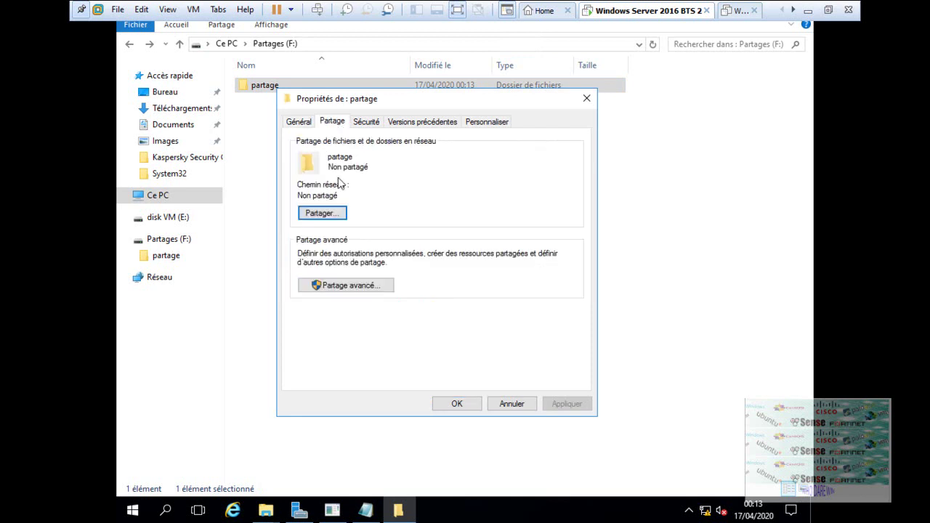
left_click(332, 217)
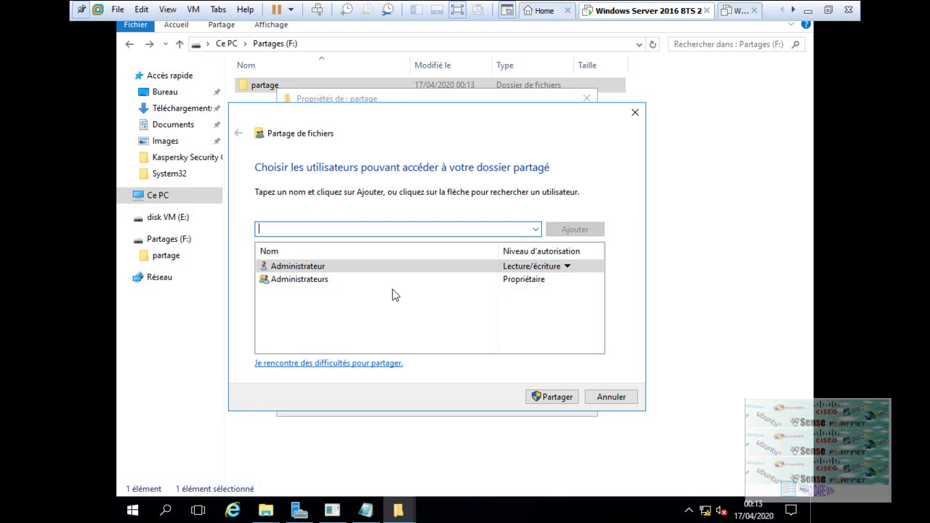
Search the itschoolcit.sn domain for the user's first name, verify it, and add that user to the folder's access list
left_click(536, 229)
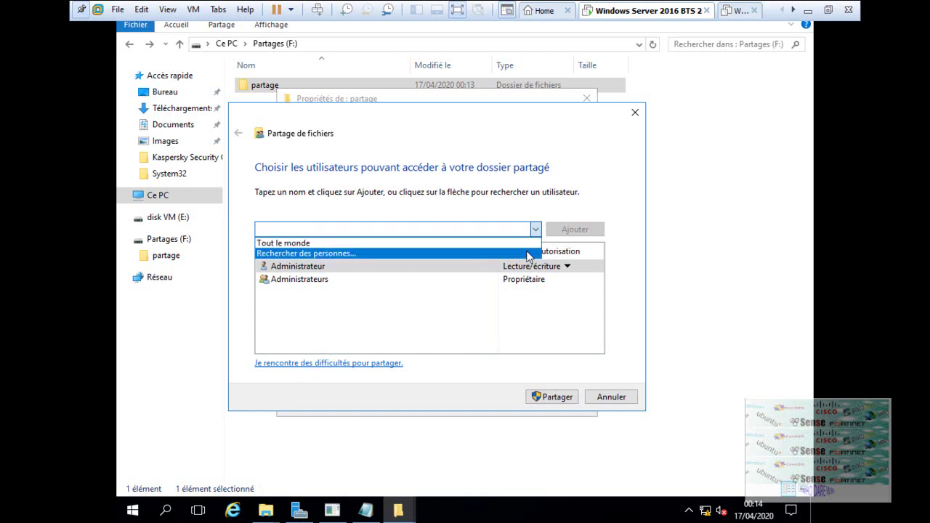
left_click(529, 254)
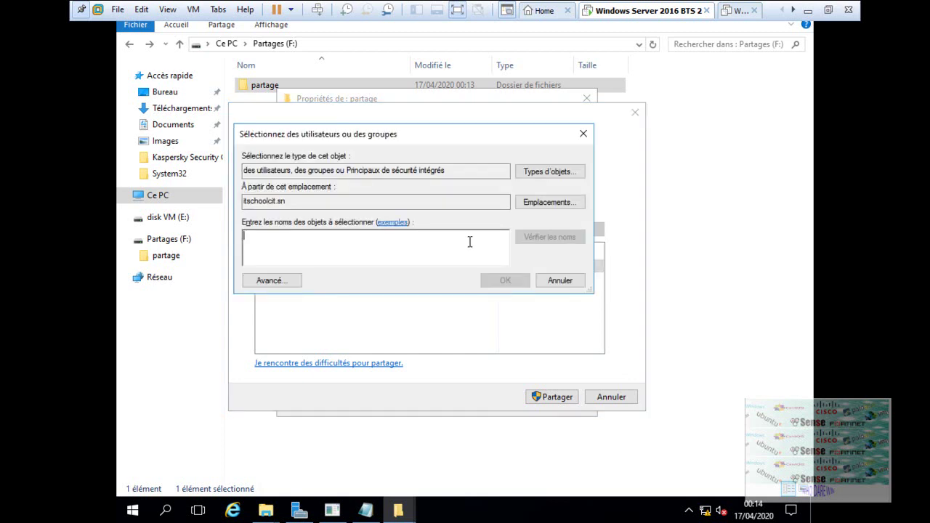
type("assane")
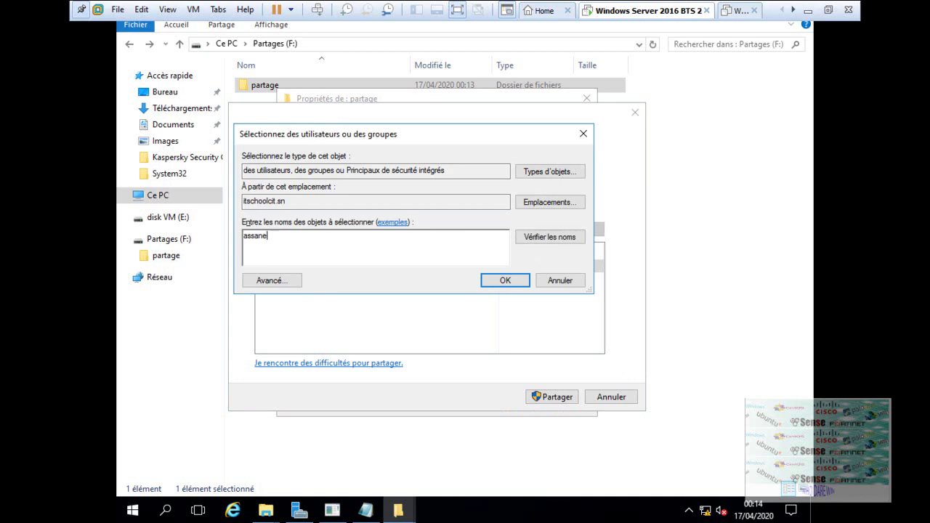
left_click(563, 235)
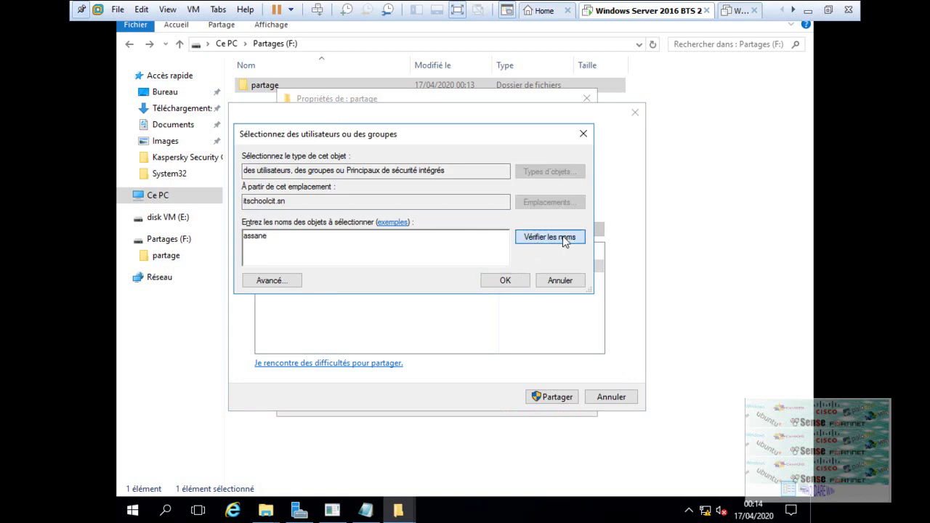
left_click(504, 279)
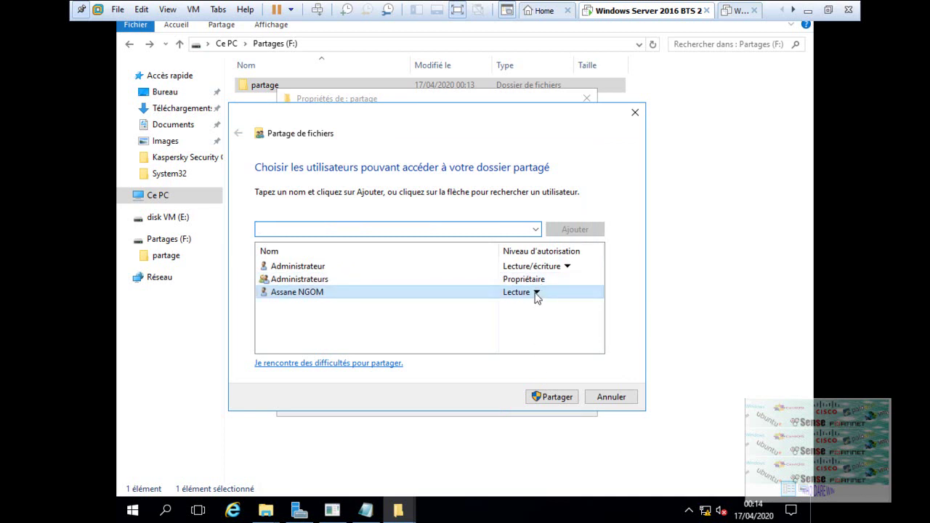
Share the partage folder with the listed users, finish the sharing wizard and close the folder's properties
left_click(553, 398)
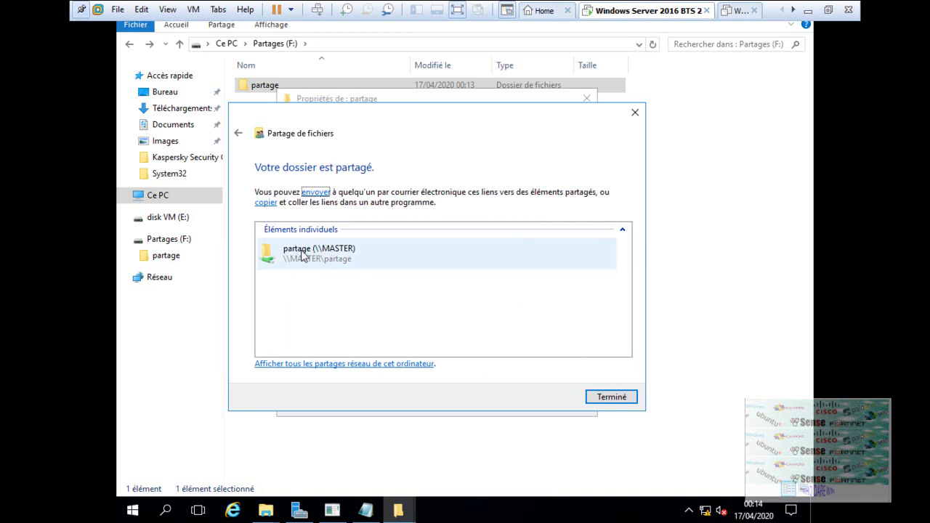
left_click(611, 398)
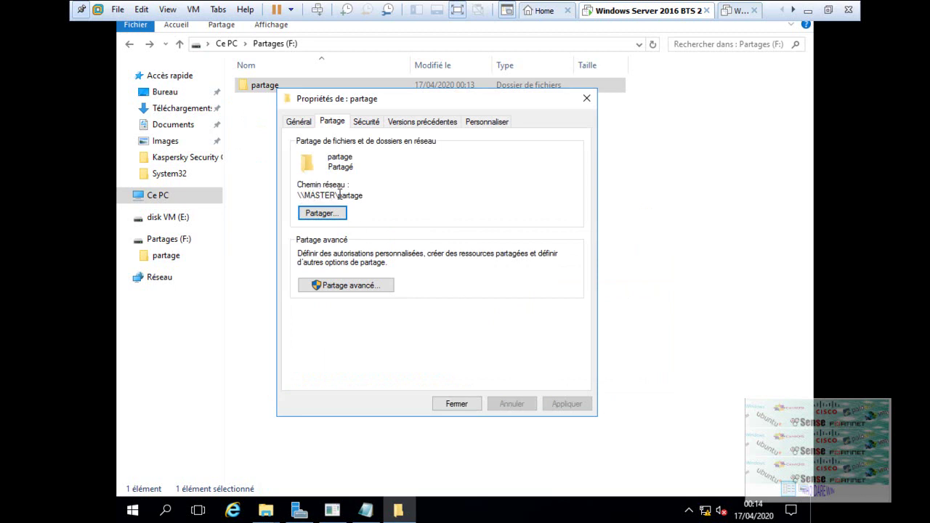
left_click(462, 406)
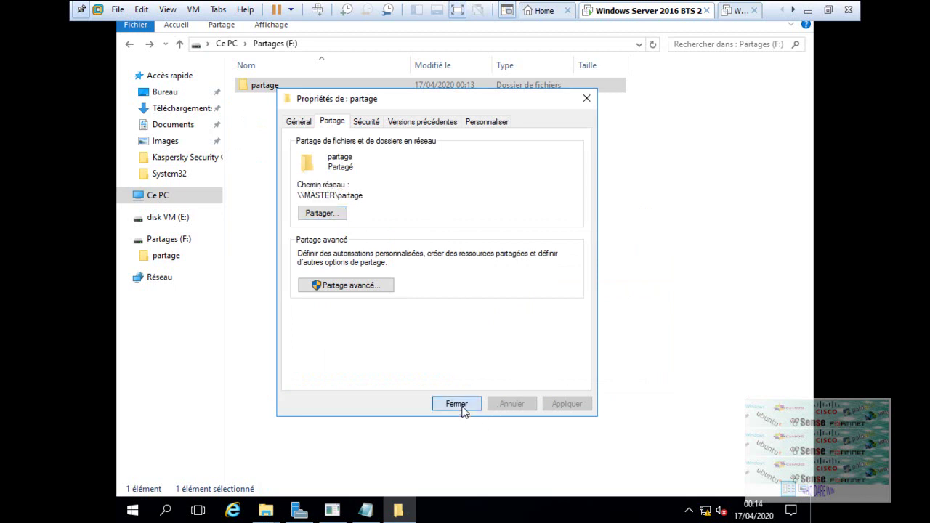
Switch to the Windows 7 virtual machine, power it on and leave the full-screen view
left_click(735, 10)
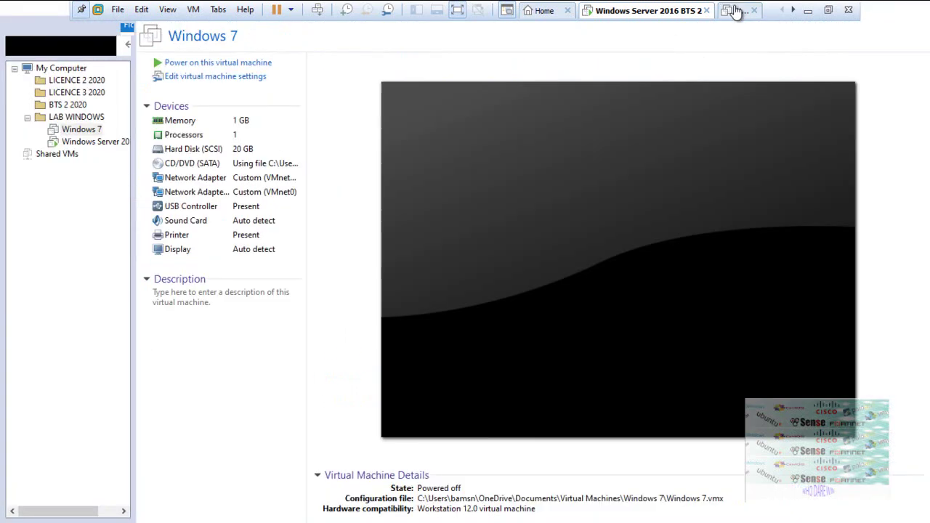
left_click(232, 64)
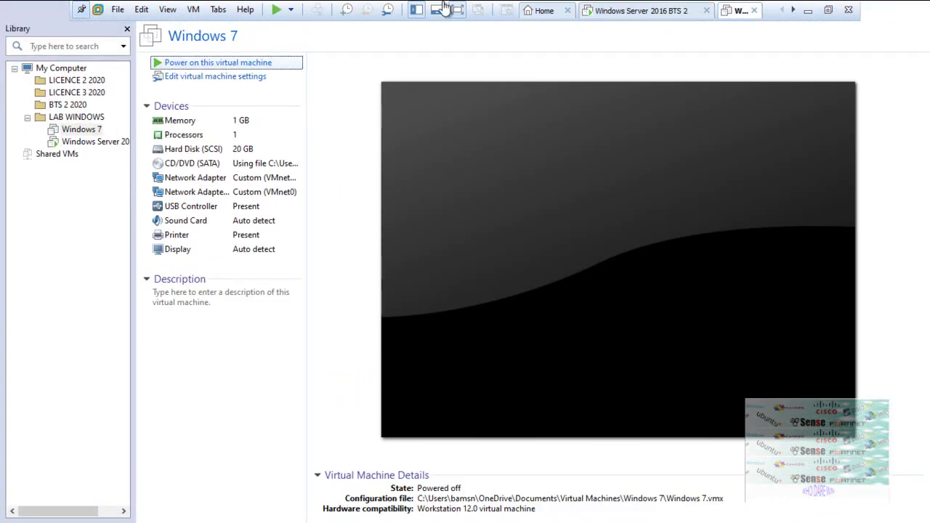
left_click(457, 10)
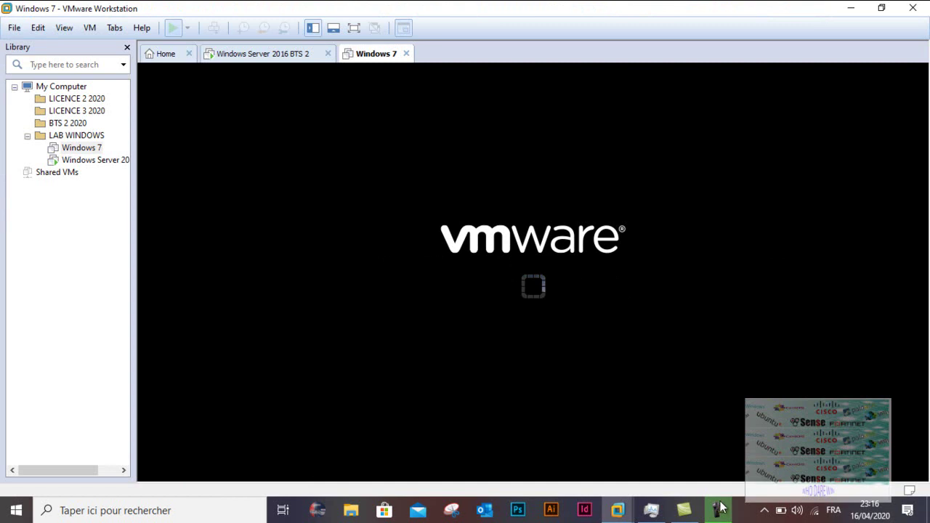
left_click(719, 512)
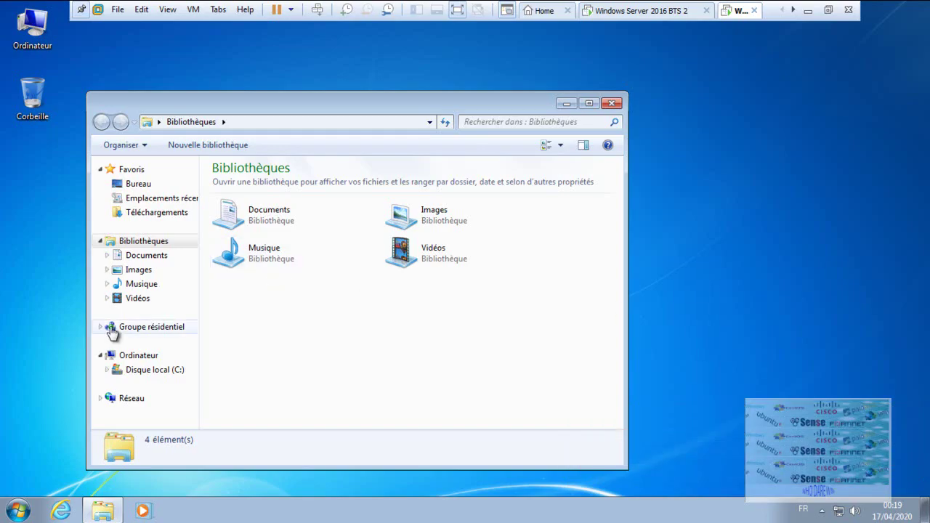
Try to map network drive Z: to \\MASTER\Partages on the Windows 7 machine, with reconnection at logon enabled
left_click(152, 400)
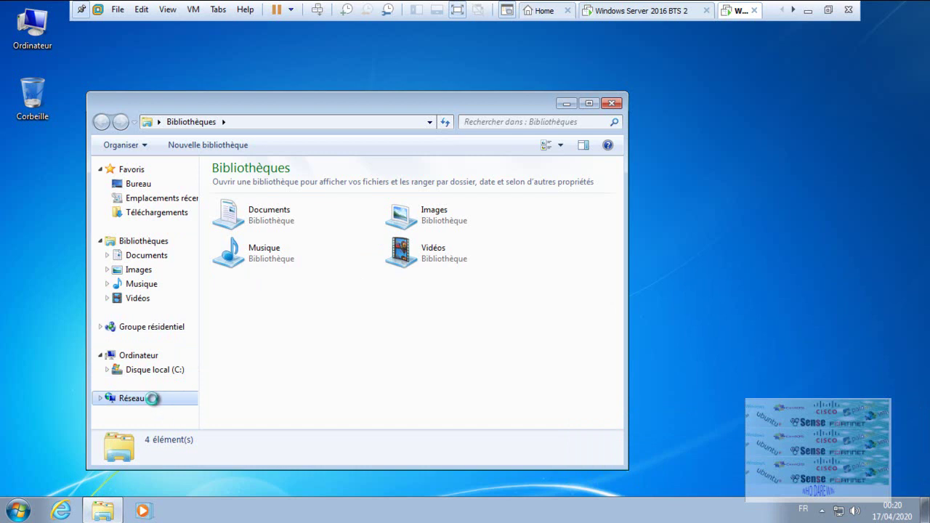
right_click(153, 401)
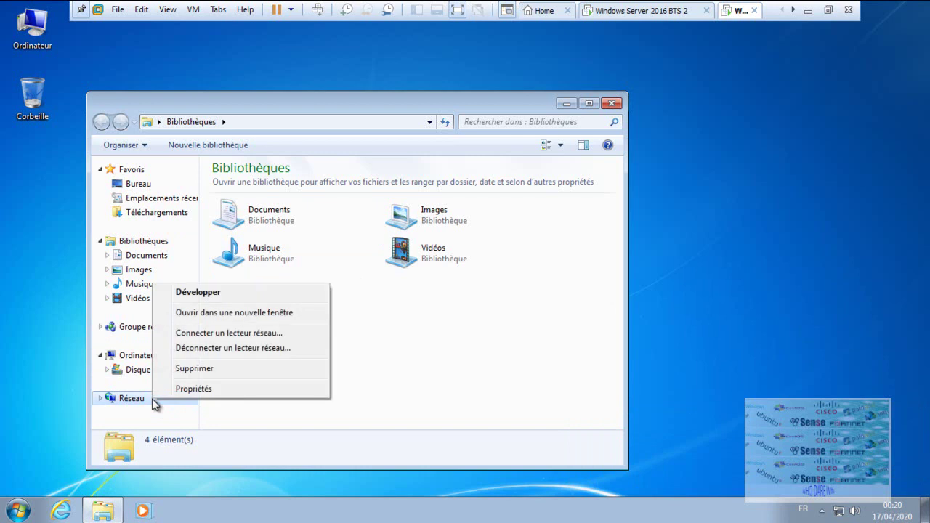
left_click(228, 333)
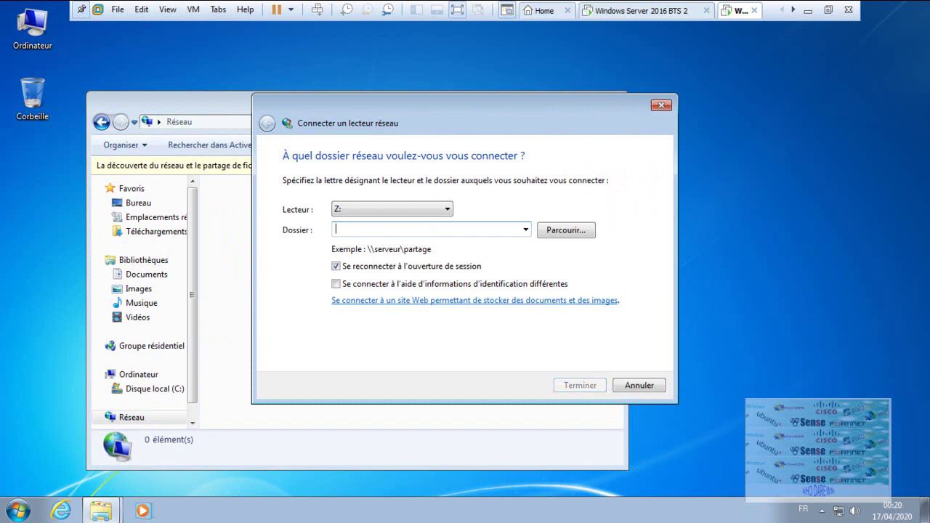
type("\\\\MASTER")
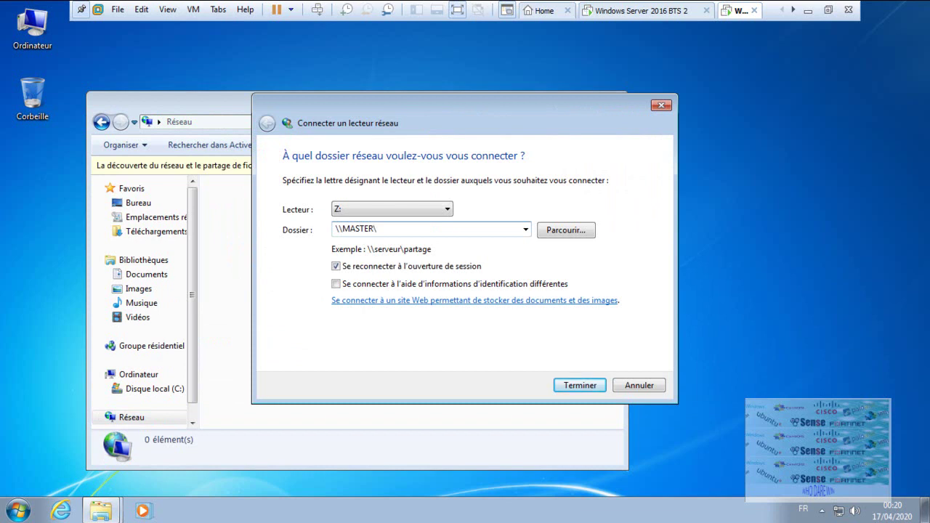
type("\\Partages")
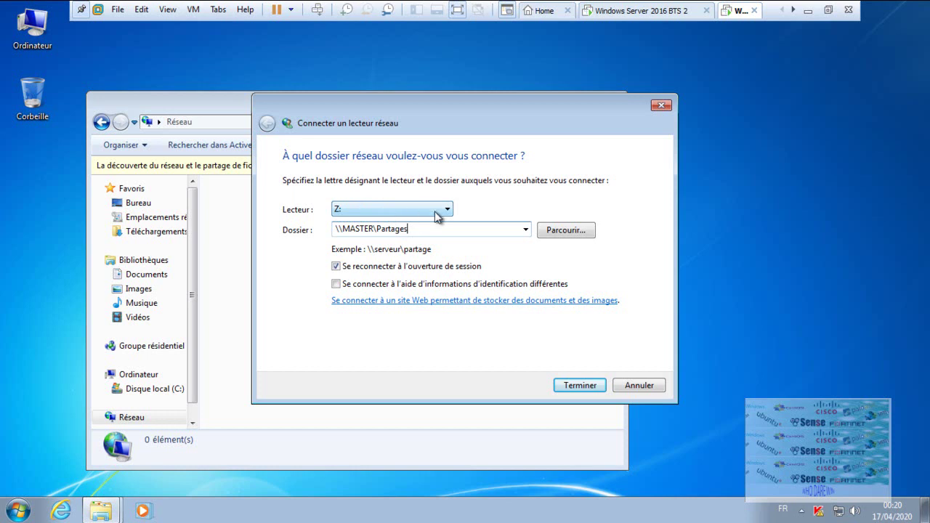
left_click(579, 386)
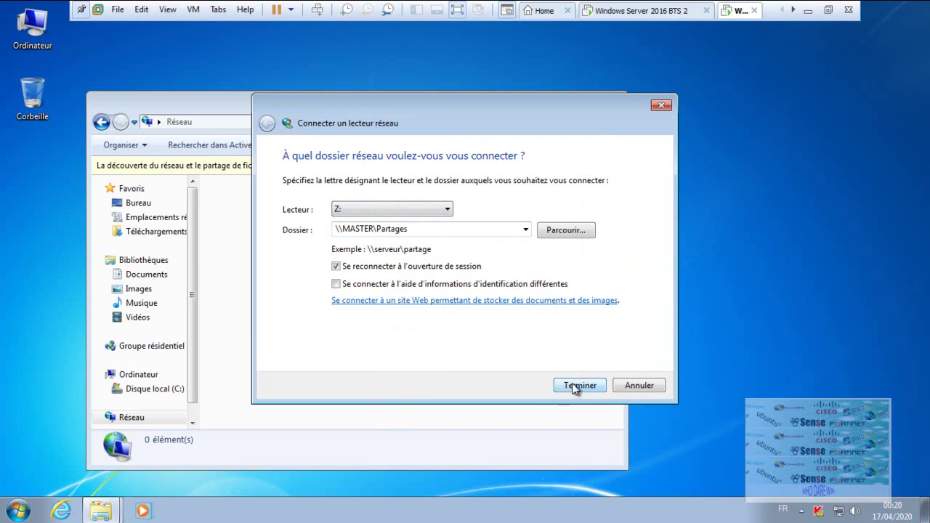
left_click(573, 383)
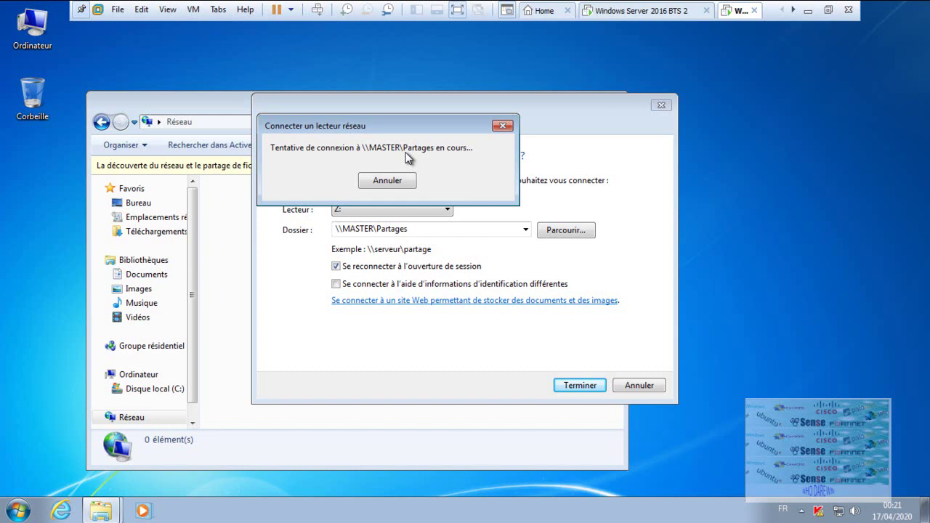
Check the network path of the partage folder in its sharing properties on the Windows Server 2016 machine
key("ctrl+alt+Return")
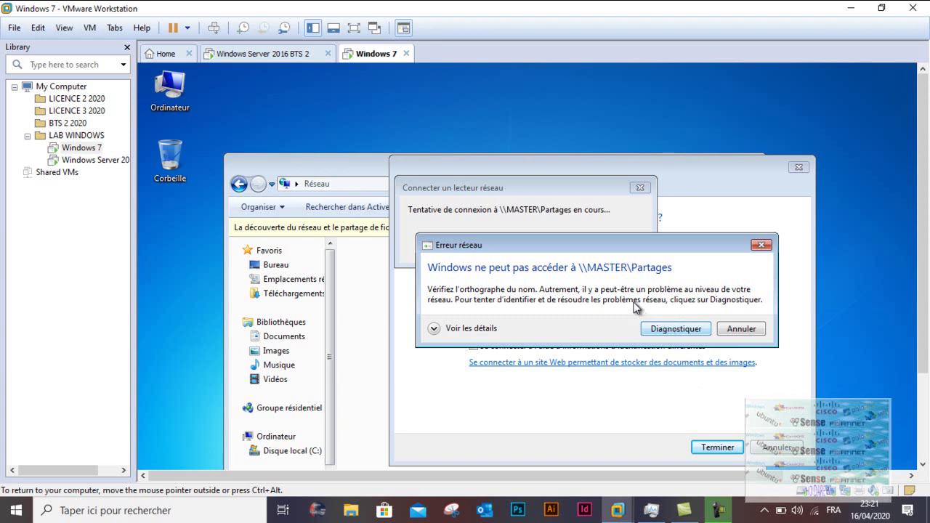
left_click(280, 55)
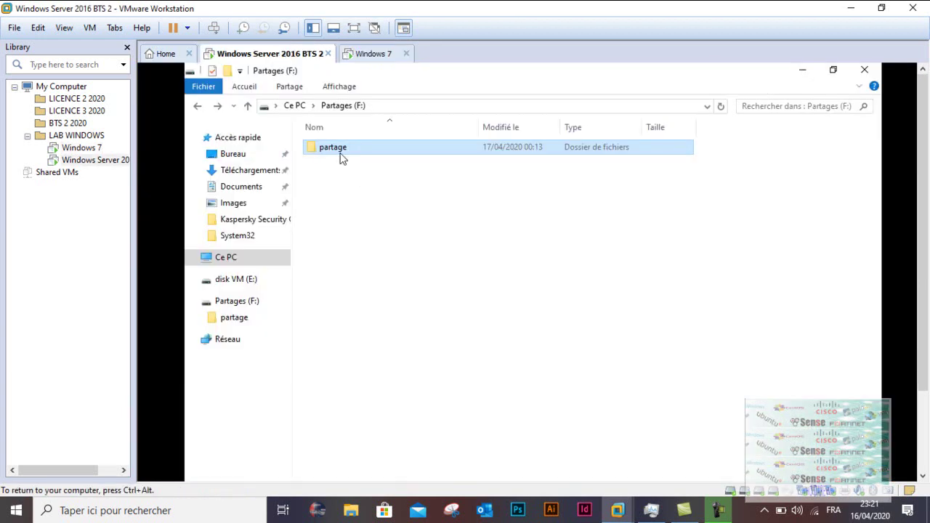
right_click(343, 159)
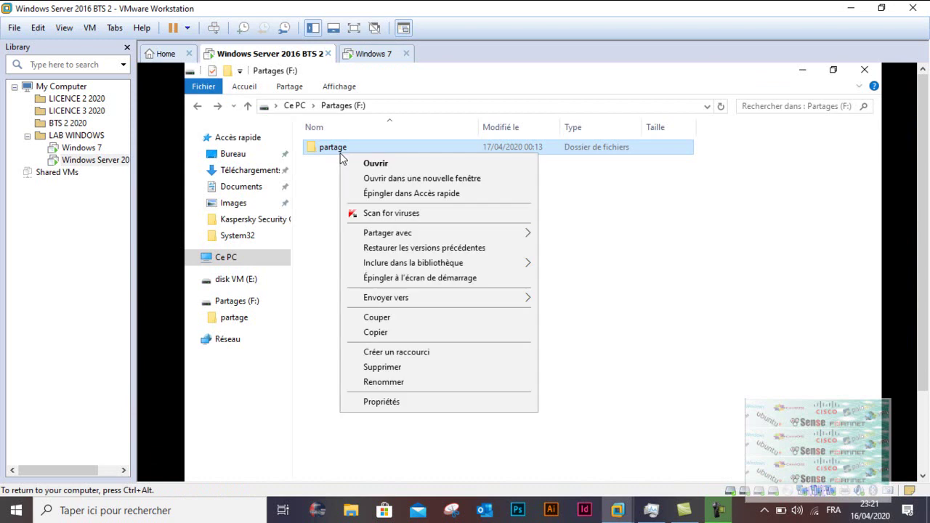
left_click(393, 403)
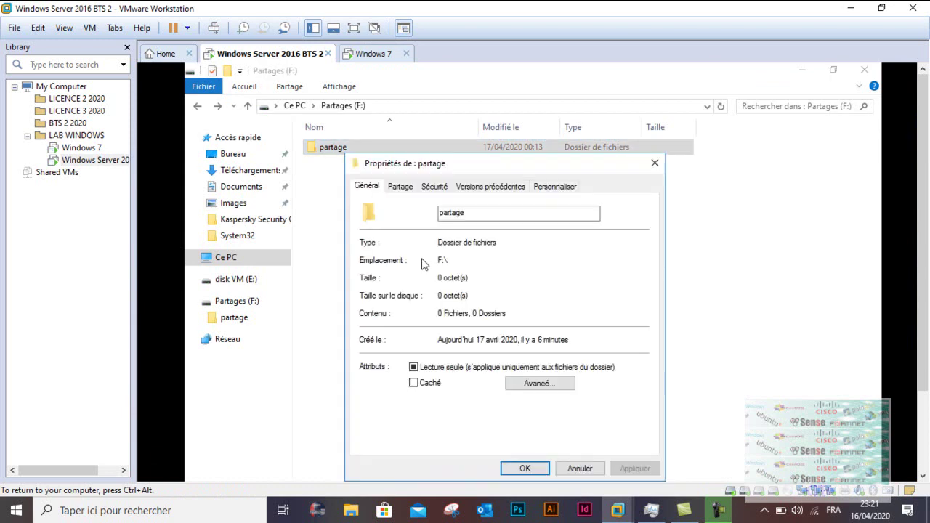
left_click(409, 186)
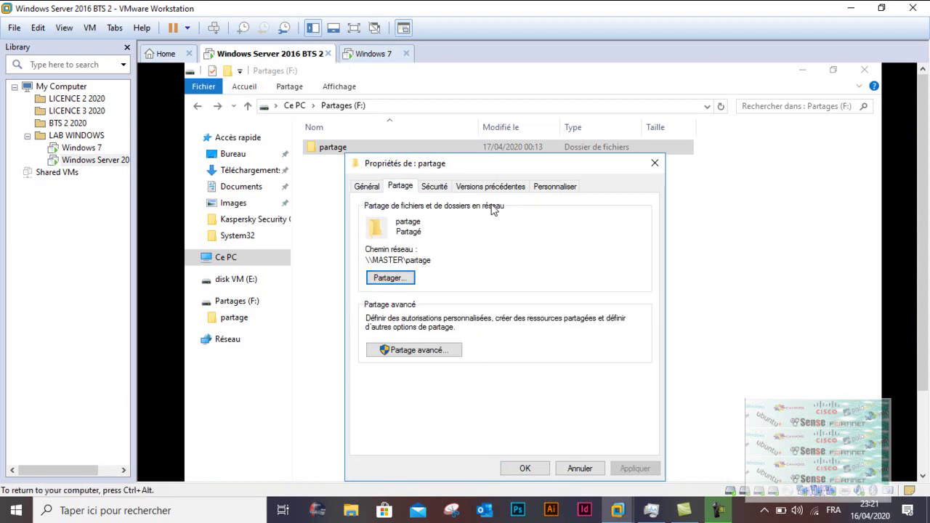
Return to the Windows 7 machine, dismiss the network error, change the drive's folder path to \\MASTER\partage and retry the connection
left_click(367, 57)
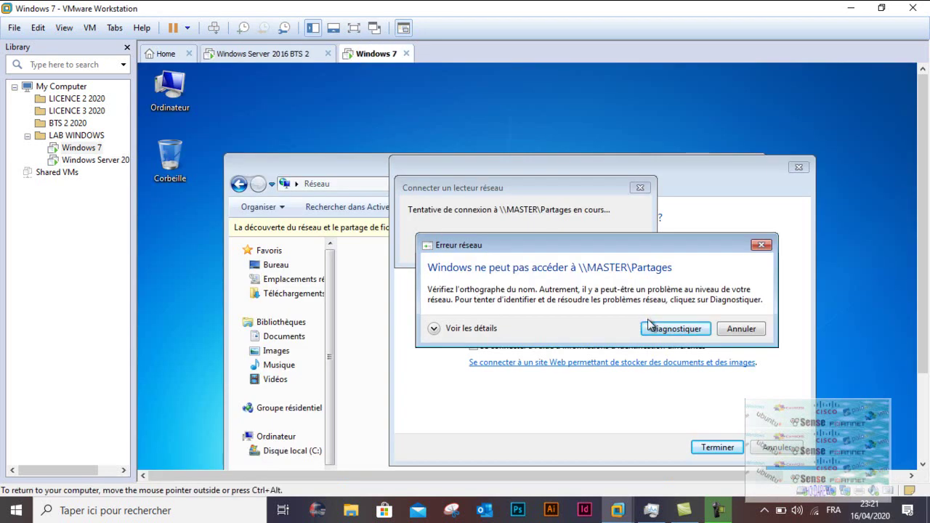
left_click(675, 329)
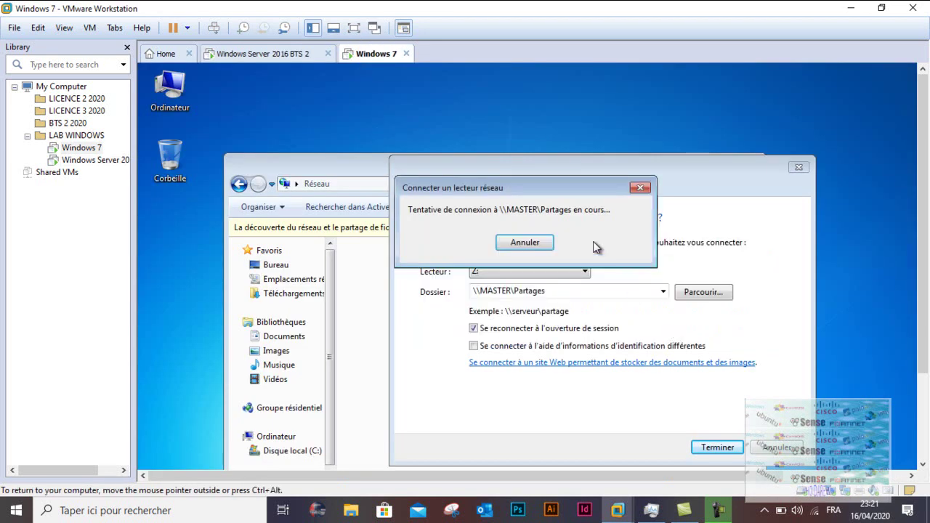
left_click(545, 246)
left_click(569, 293)
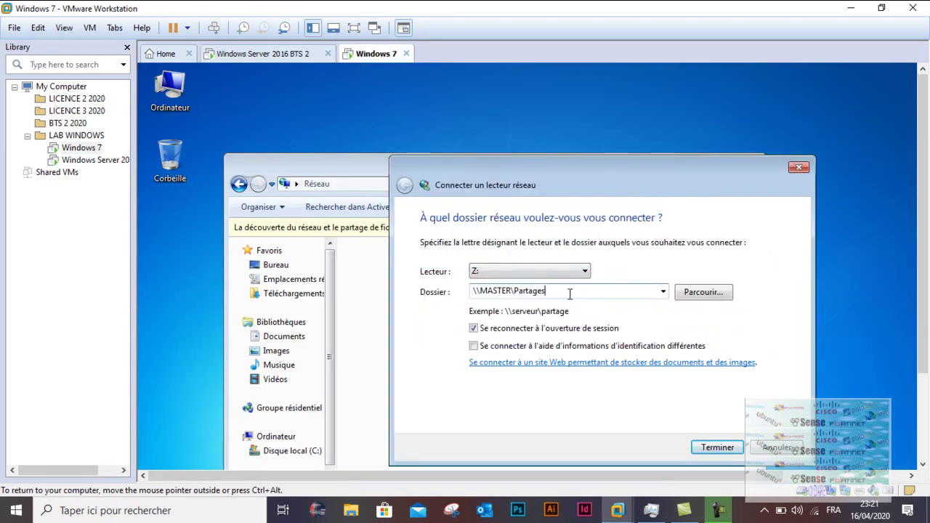
key("Left")
key("Left")
key("Left")
key("Left")
key("BackSpace")
type("p")
key("End")
left_click(711, 451)
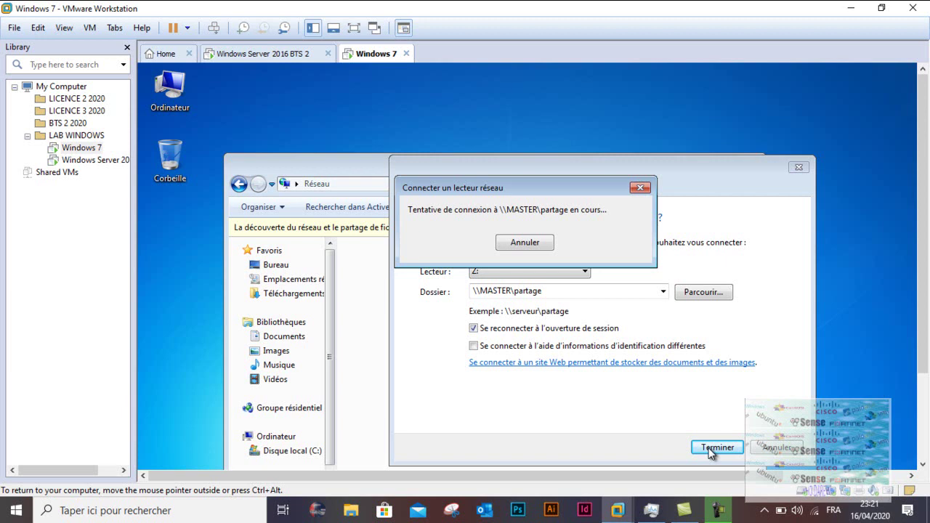
mouse_move(722, 514)
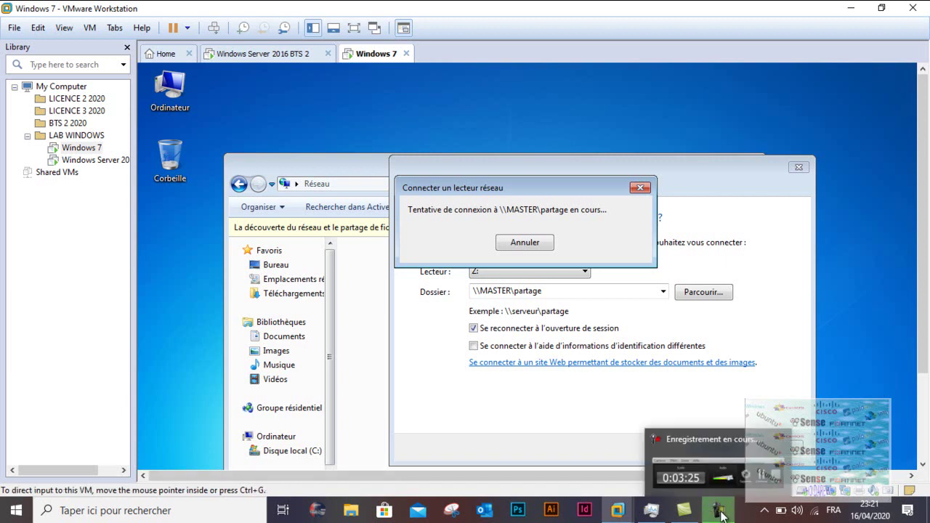
left_click(702, 434)
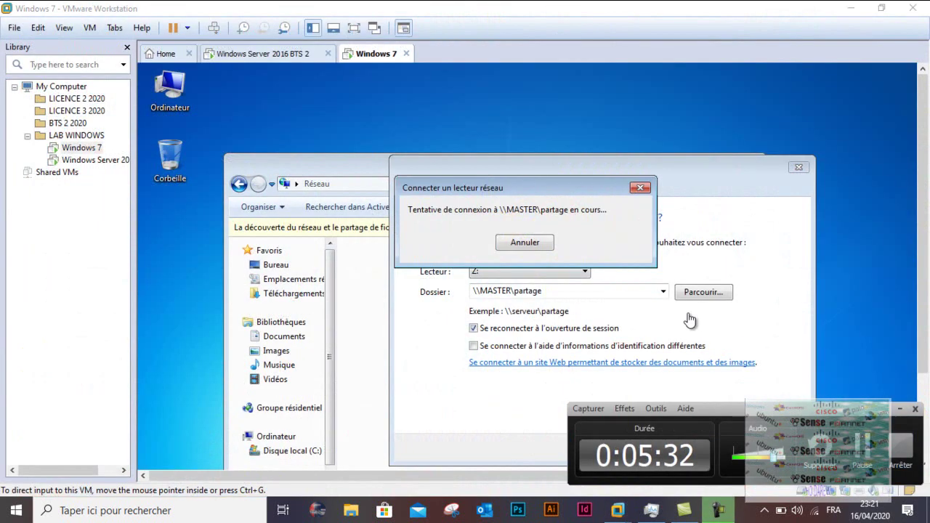
left_click(861, 436)
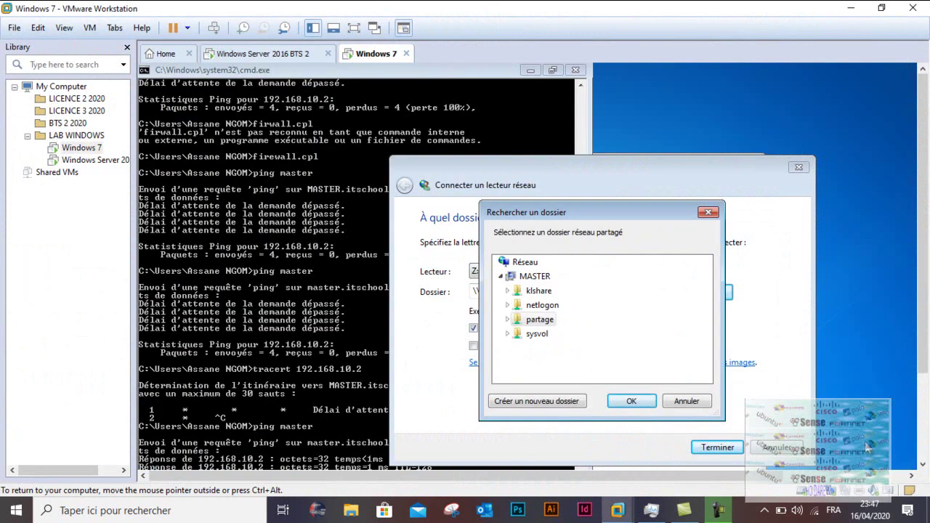
left_click(375, 27)
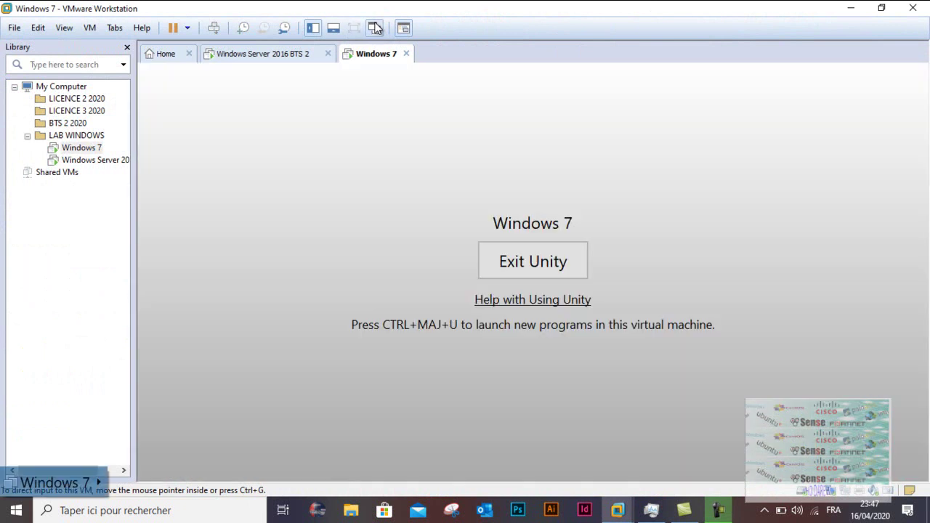
left_click(332, 30)
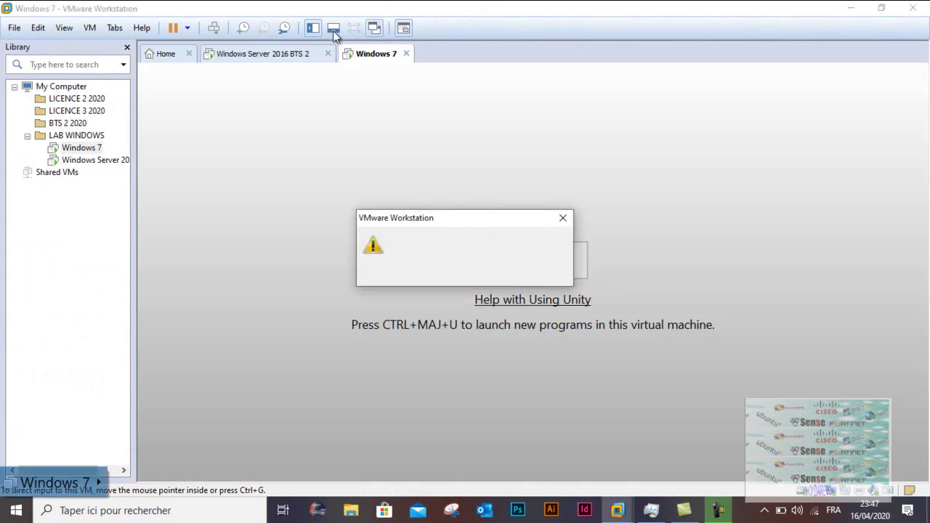
left_click(563, 219)
left_click(546, 248)
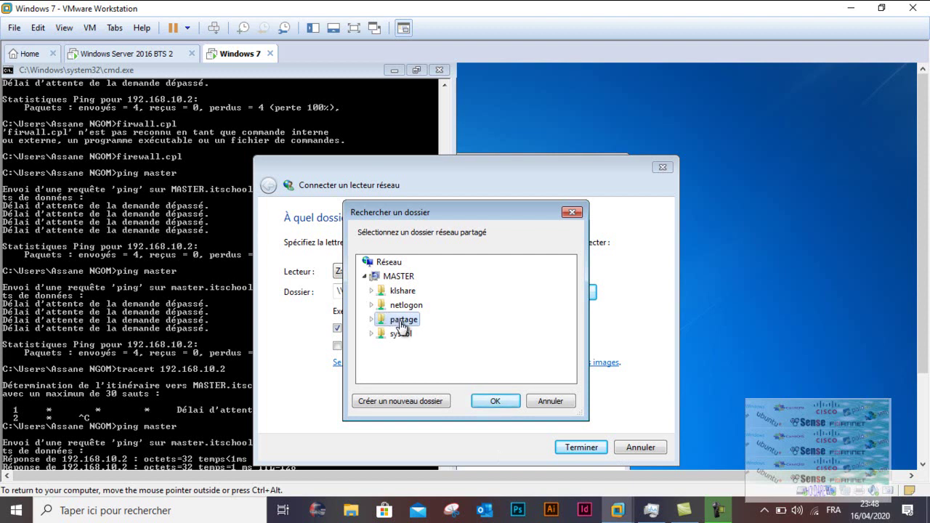
Select the partage share under MASTER as the folder for drive Z: and try to connect it
left_click(396, 324)
left_click(490, 402)
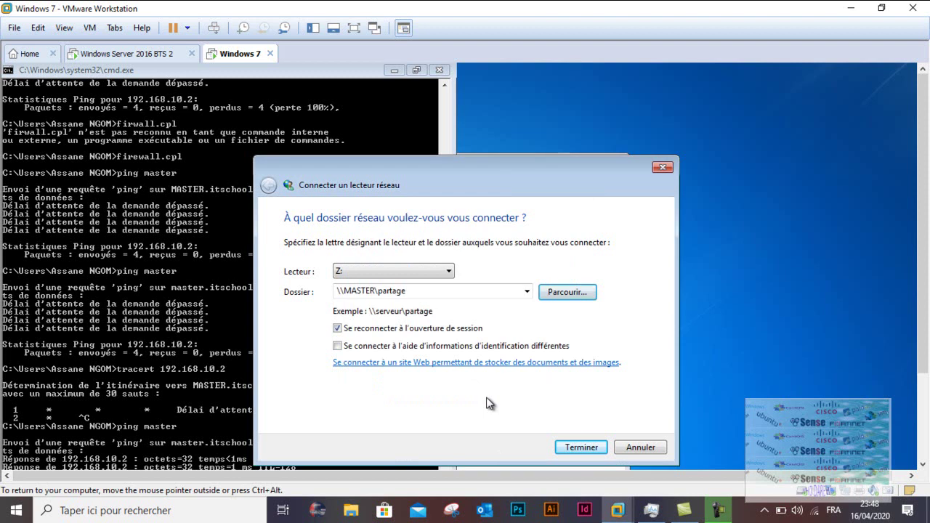
left_click(582, 447)
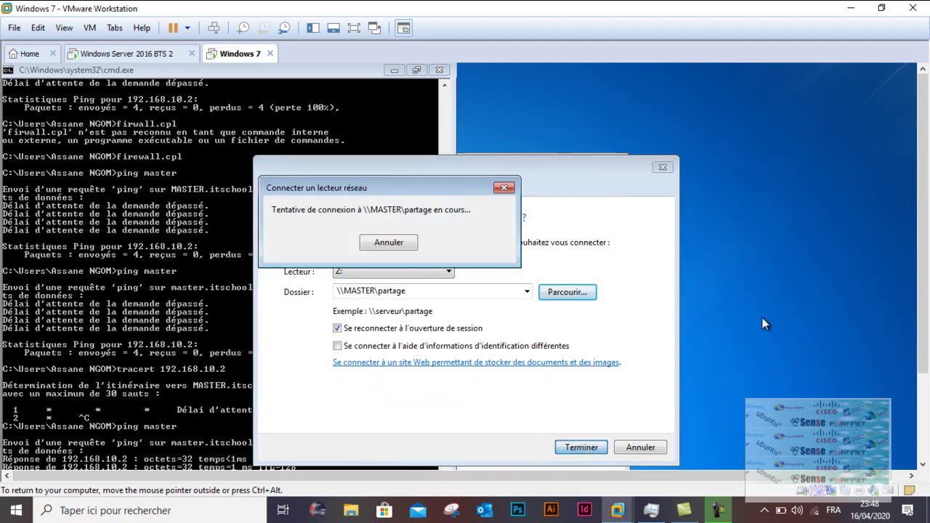
left_click(403, 242)
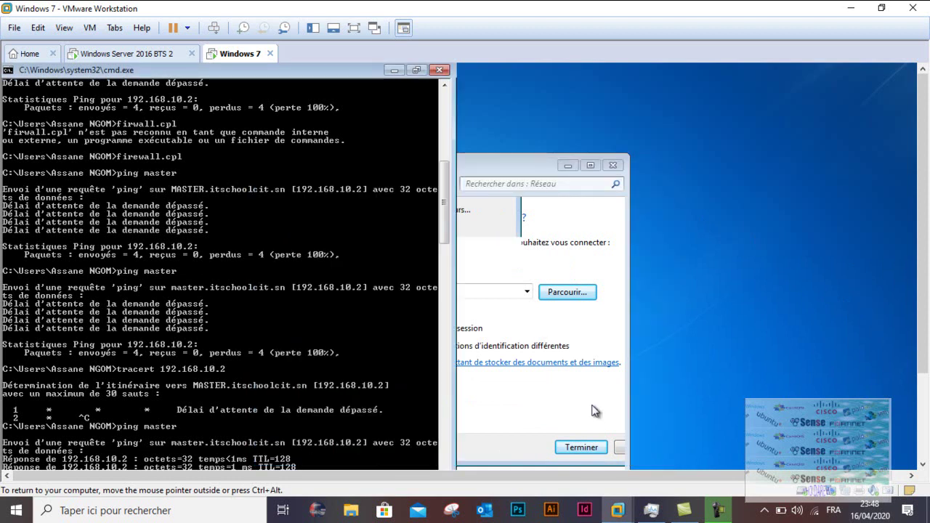
Bring the Réseau window in front of the command prompt and move it up to uncover its contents
left_click(502, 164)
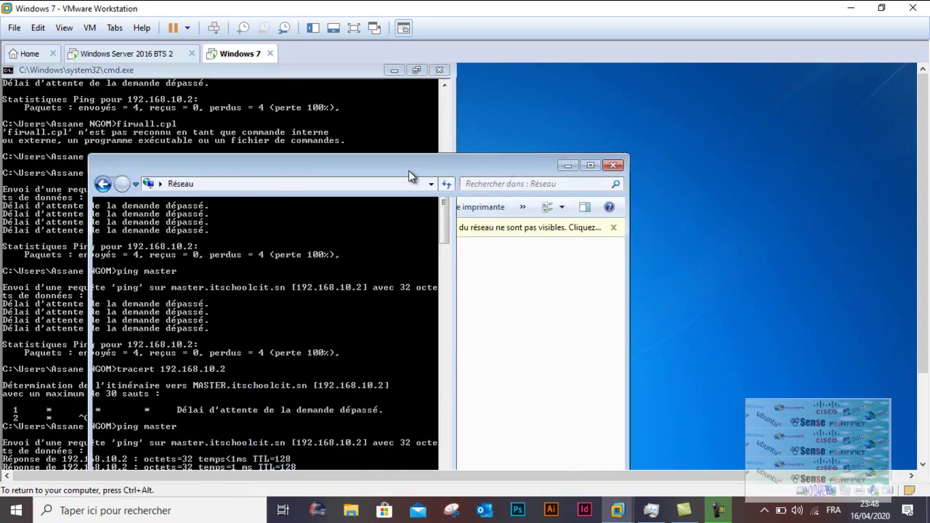
left_click_drag(413, 133, 415, 127)
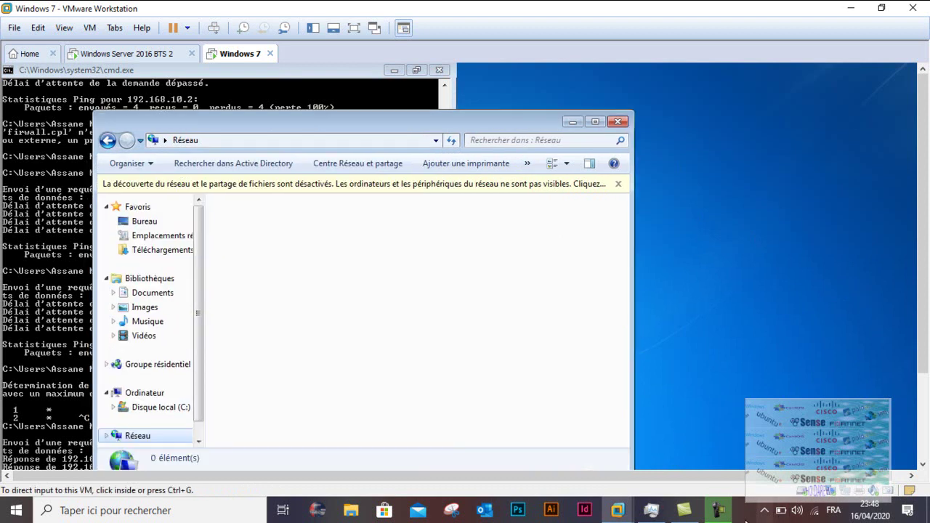
left_click(723, 518)
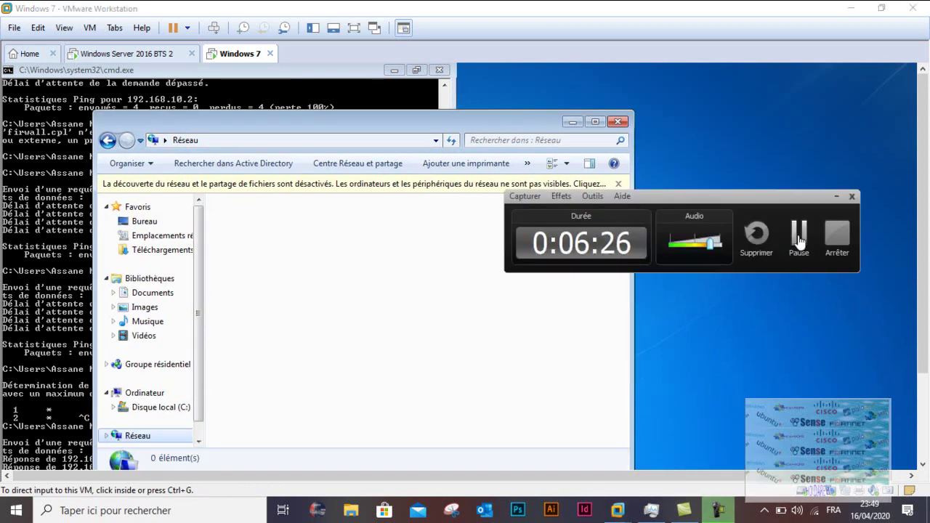
left_click(799, 240)
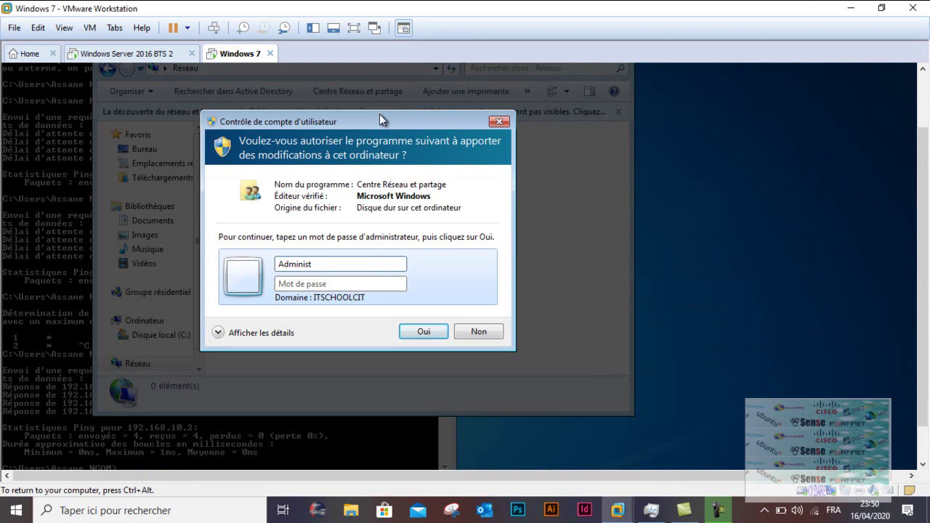
Authorize changes by Centre Réseau et partage with the Administrateur account and its password
left_click_drag(379, 116, 505, 210)
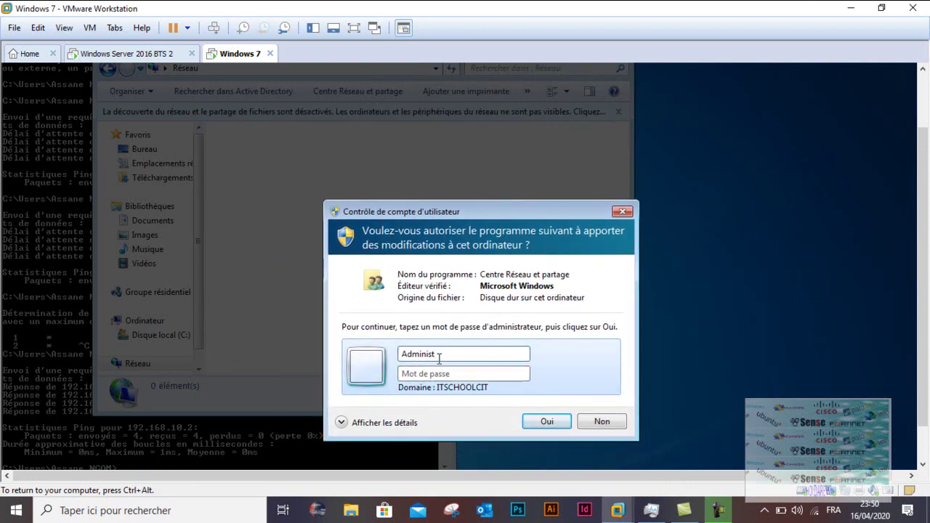
type("rateur")
left_click(436, 375)
type("••")
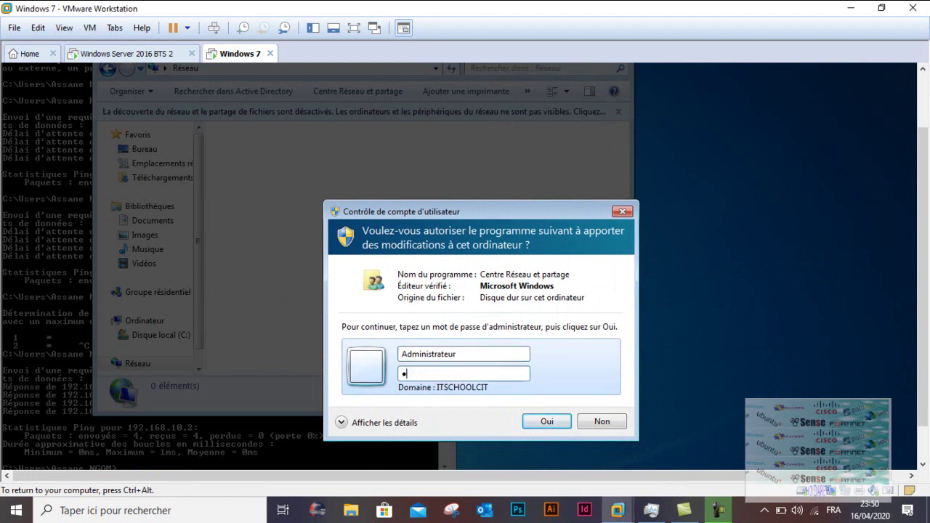
type("••••")
key("Return")
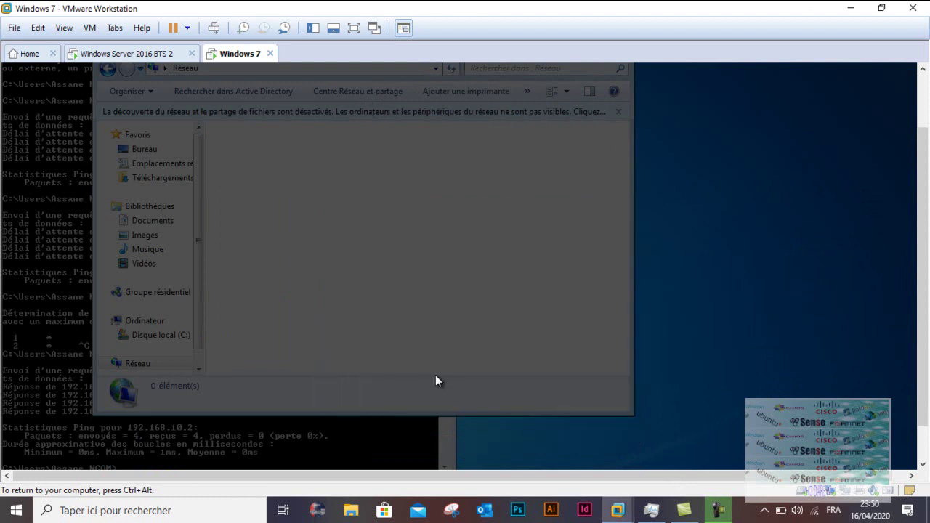
left_click(716, 510)
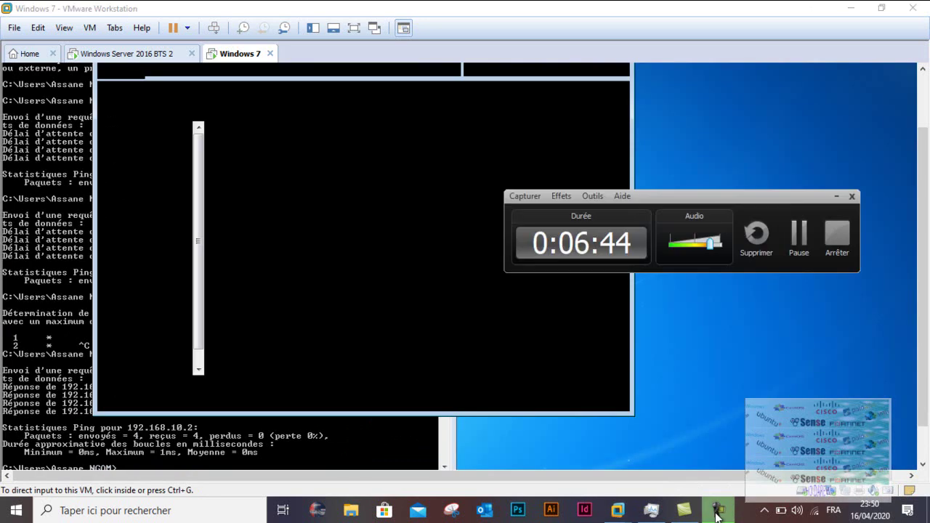
left_click(798, 237)
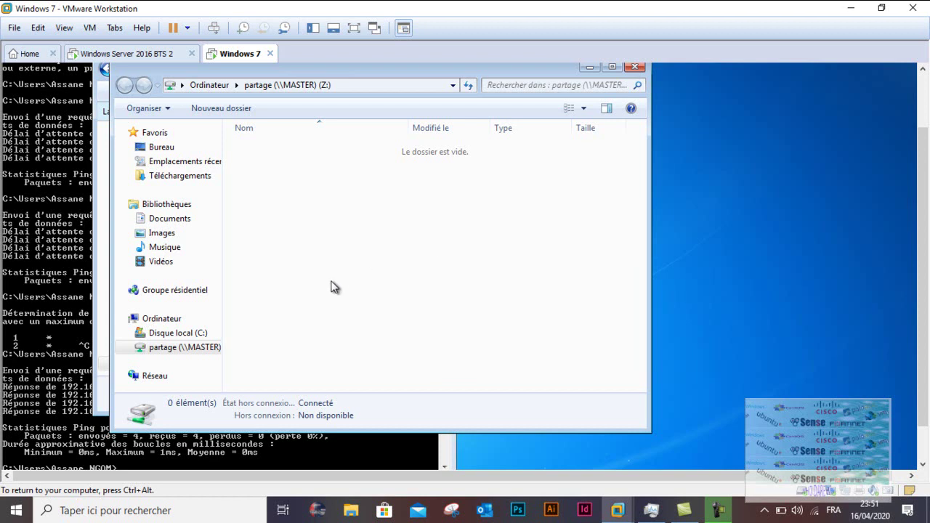
Show the drives under Ordinateur to check the mapped partage drive Z:
left_click(171, 322)
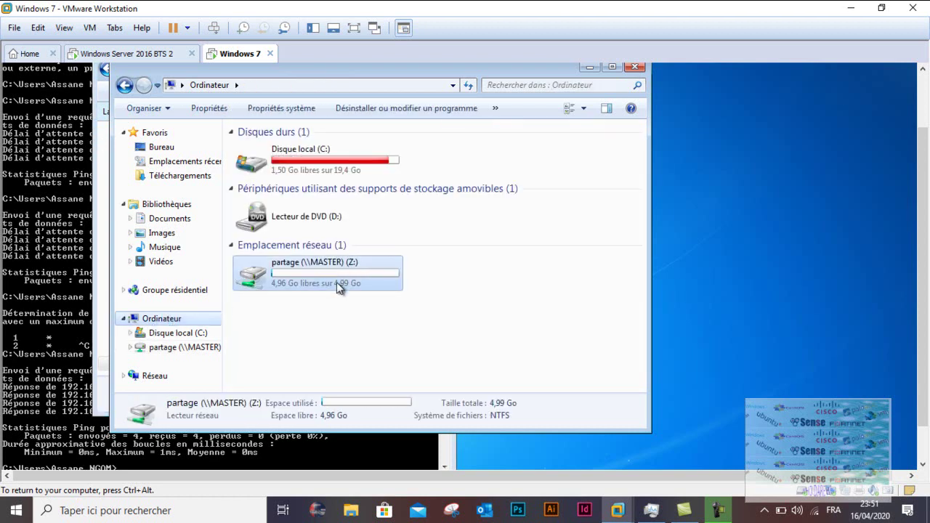
Switch to the Windows Server 2016 machine and minimize its Pare-feu Windows window
left_click(166, 57)
left_click(453, 279)
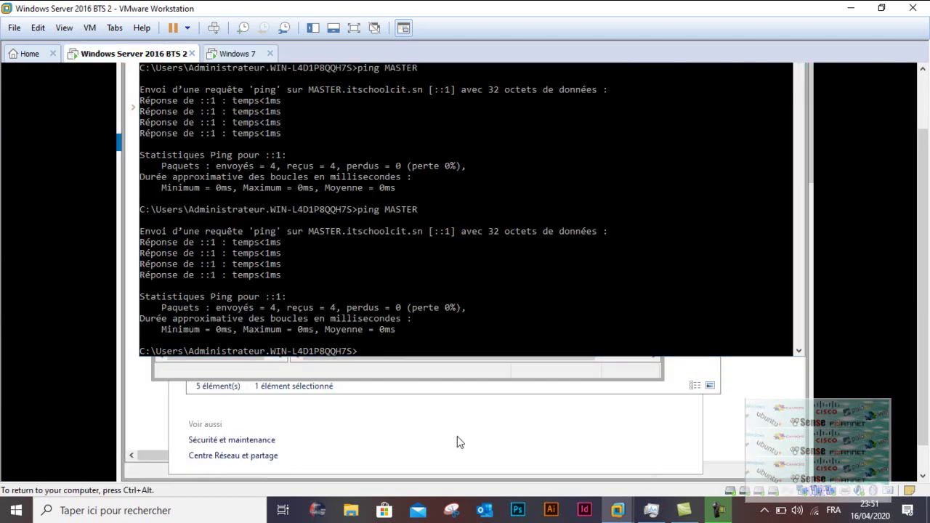
key("ctrl+alt")
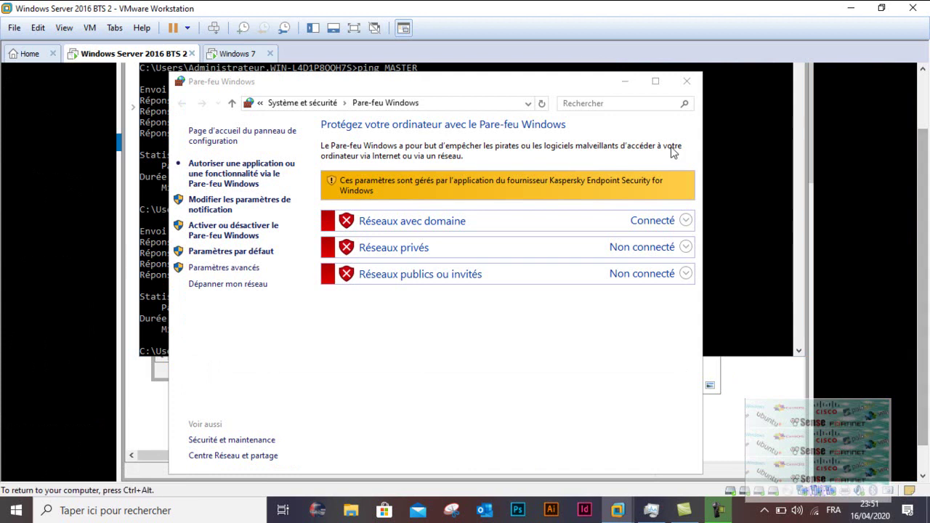
left_click(626, 83)
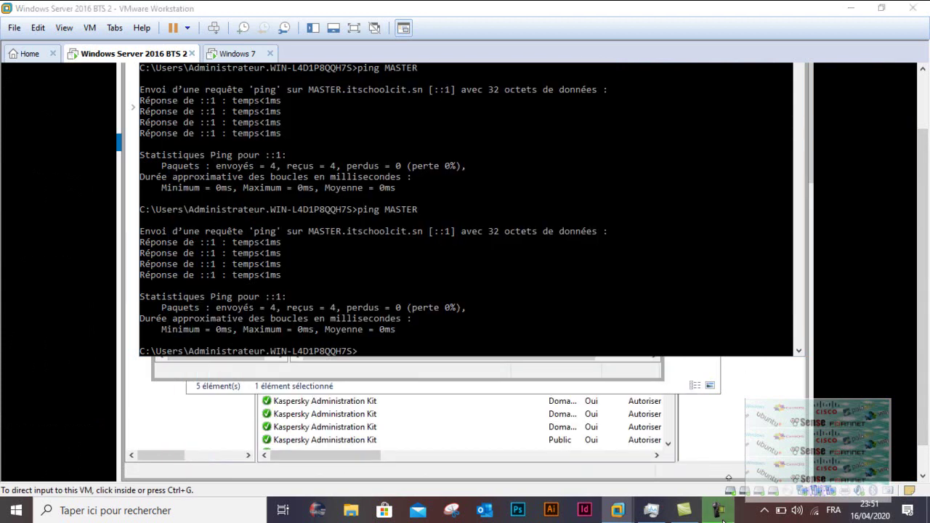
left_click(718, 510)
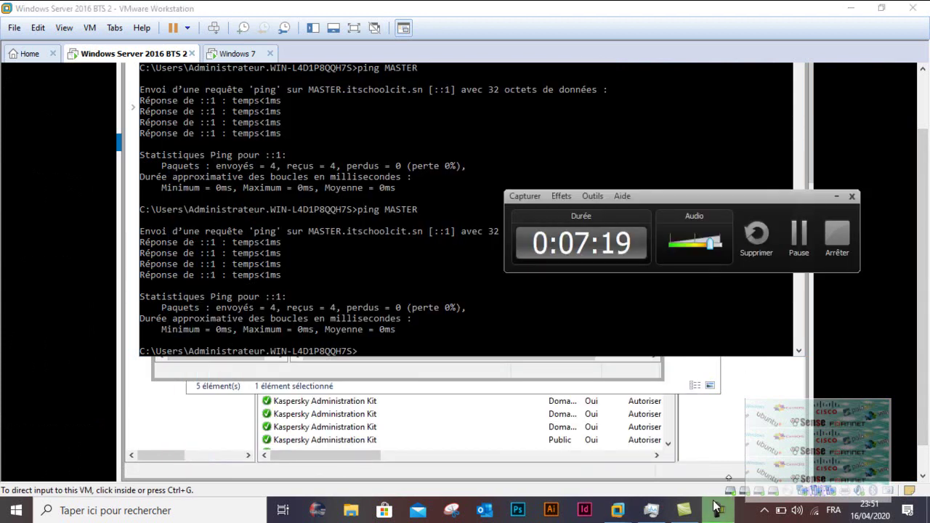
left_click(798, 234)
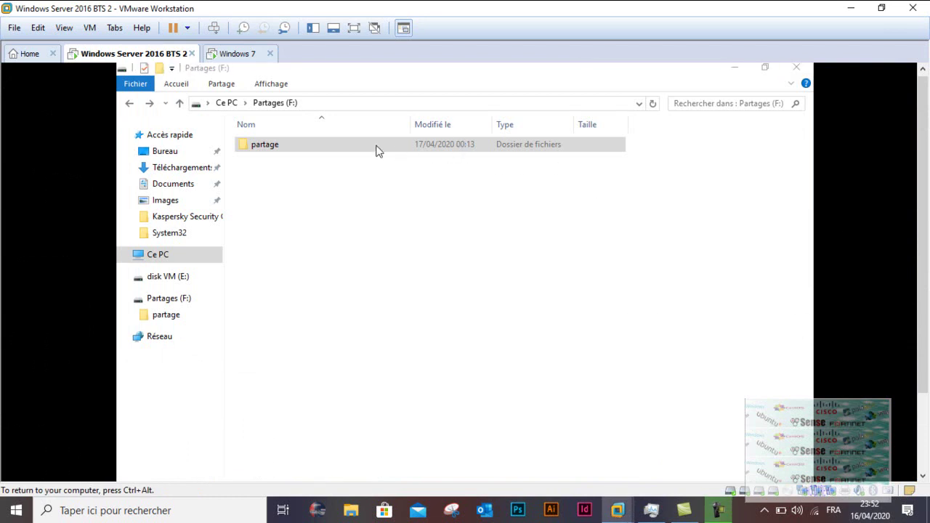
left_click(720, 519)
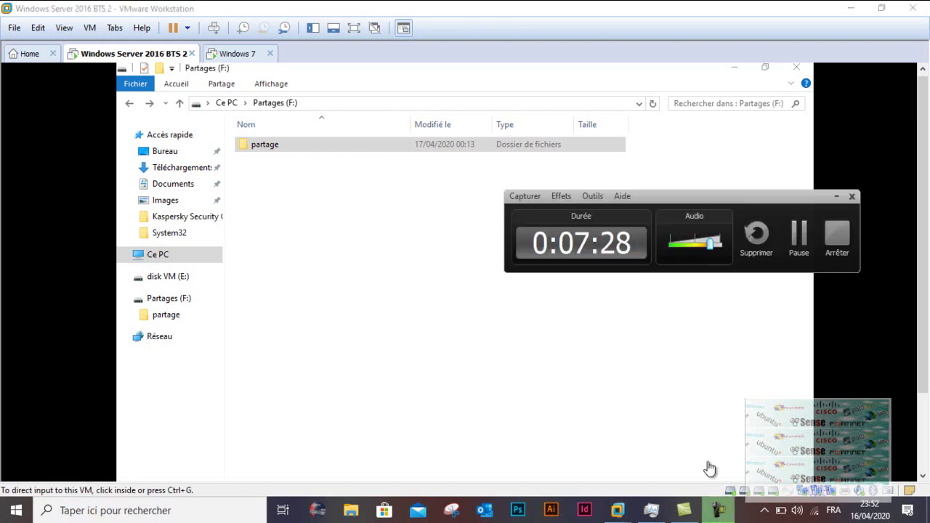
left_click(798, 233)
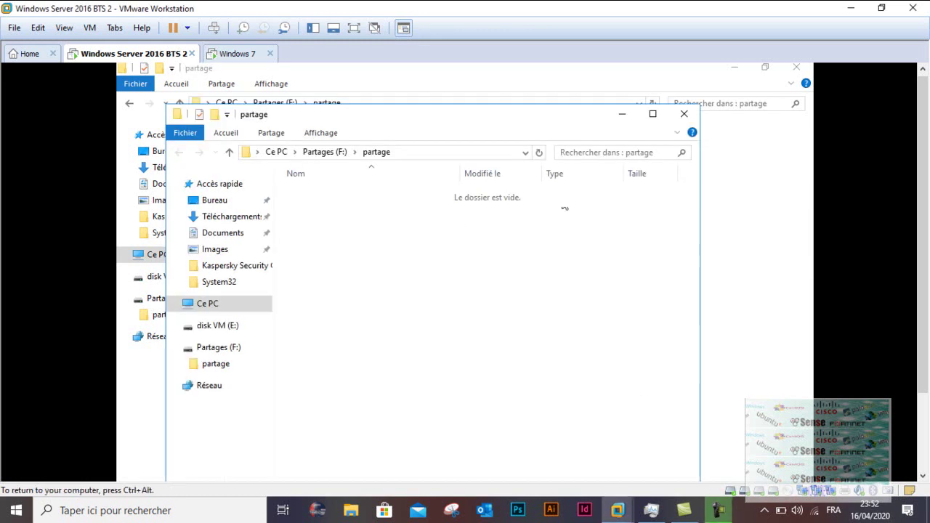
Create a new text document named test1 in the partage folder on drive F:
right_click(356, 216)
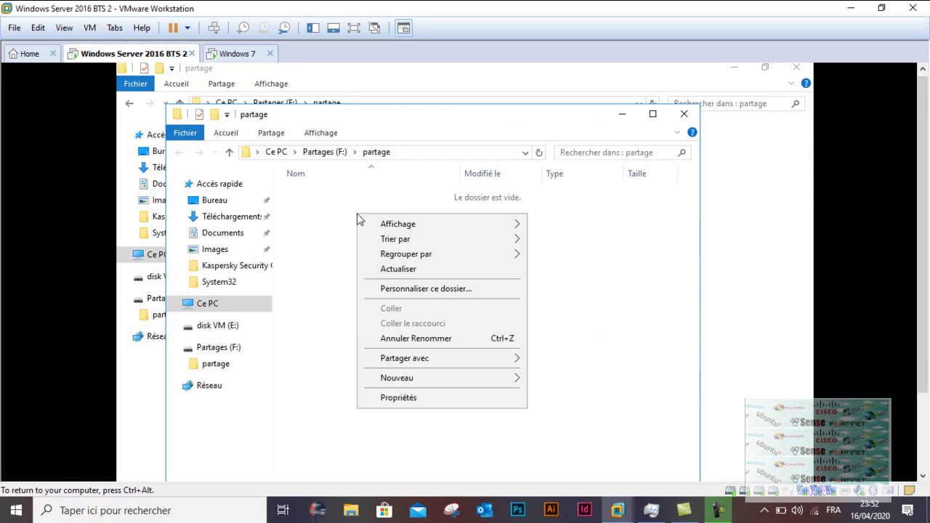
mouse_move(456, 379)
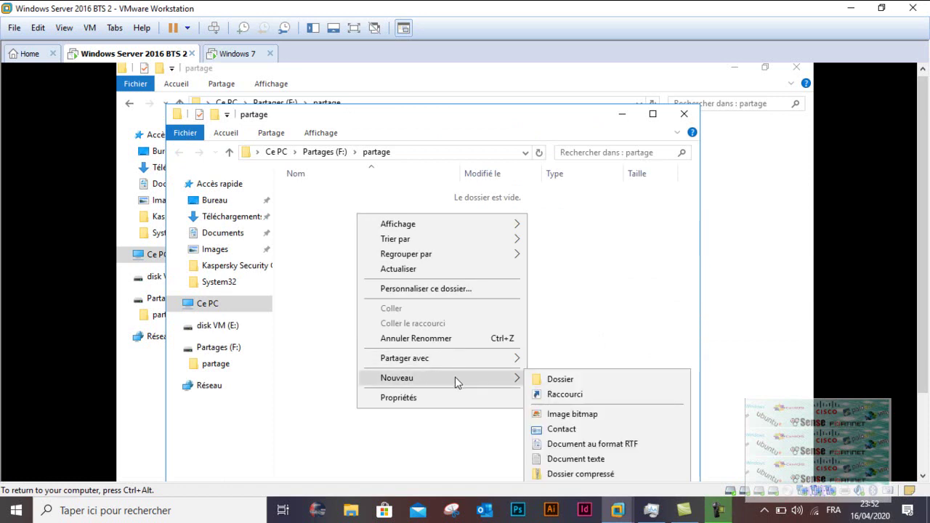
left_click(576, 459)
key("BackSpace")
type("tes")
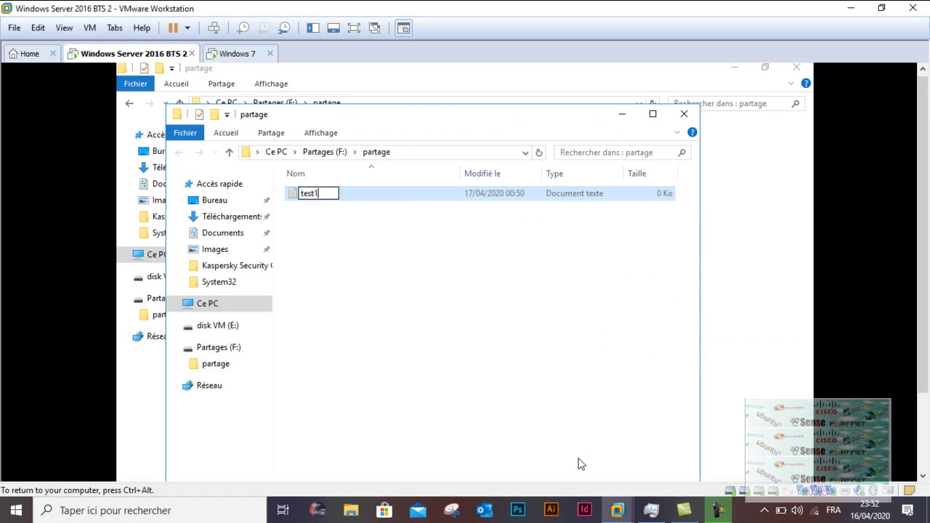
type("t1")
key("Return")
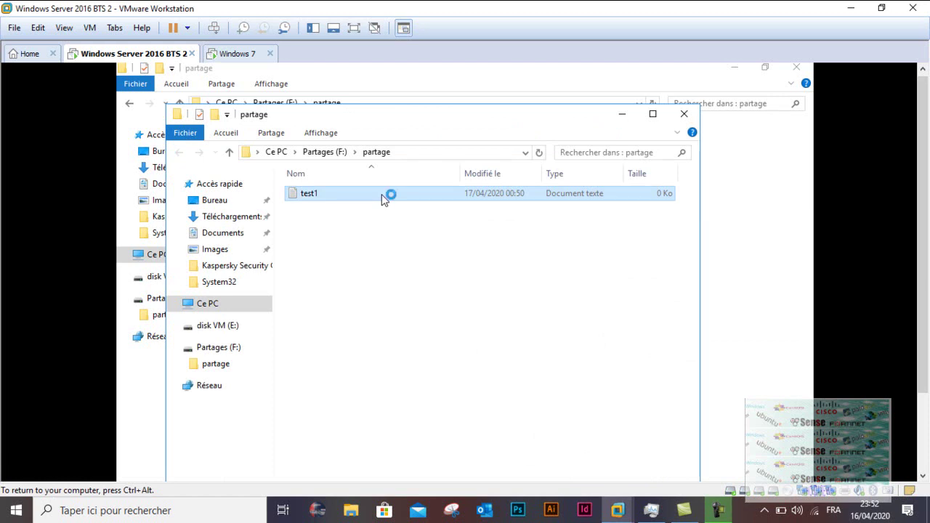
Save the text "testtttt" in the test1 document and close the document and folder windows
type("testtttt")
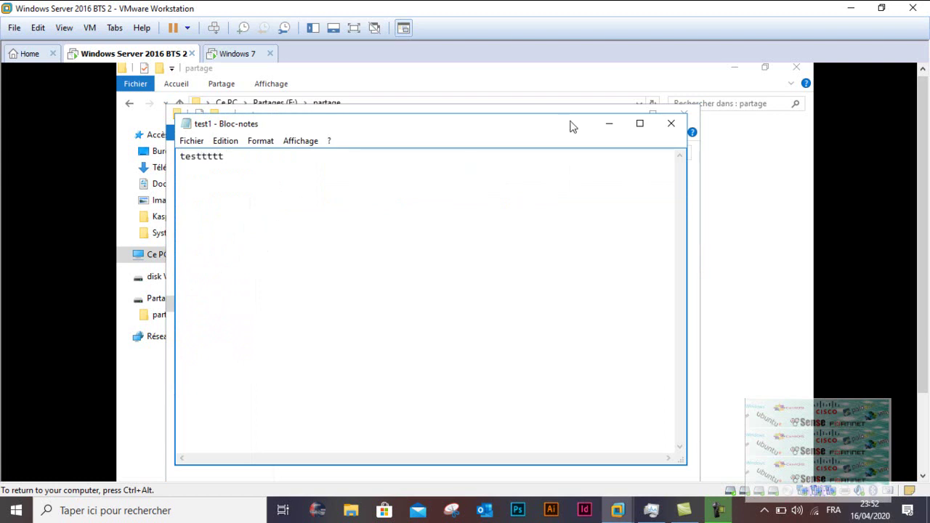
left_click(670, 123)
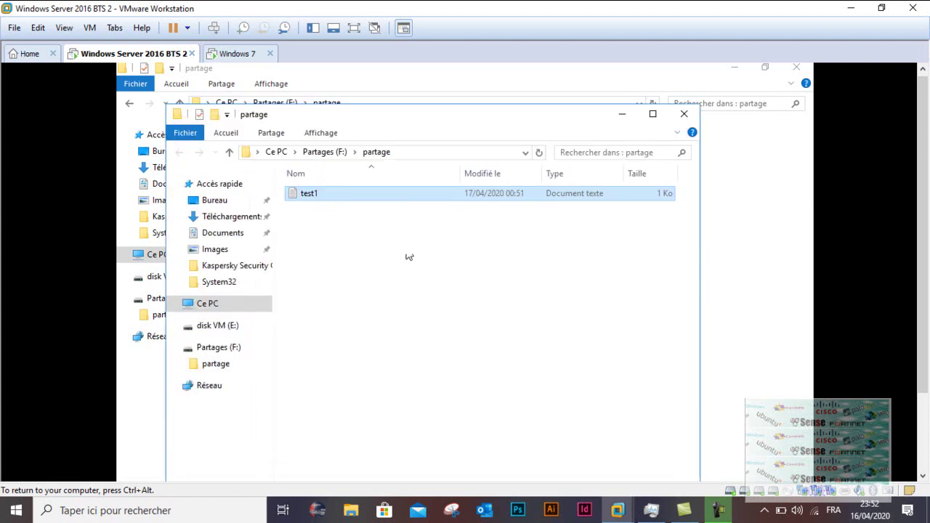
left_click(683, 115)
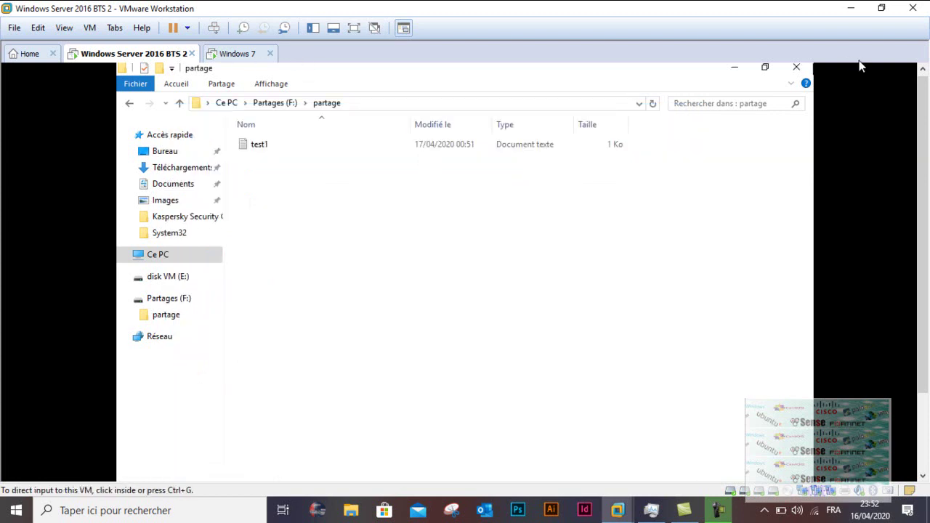
left_click(797, 69)
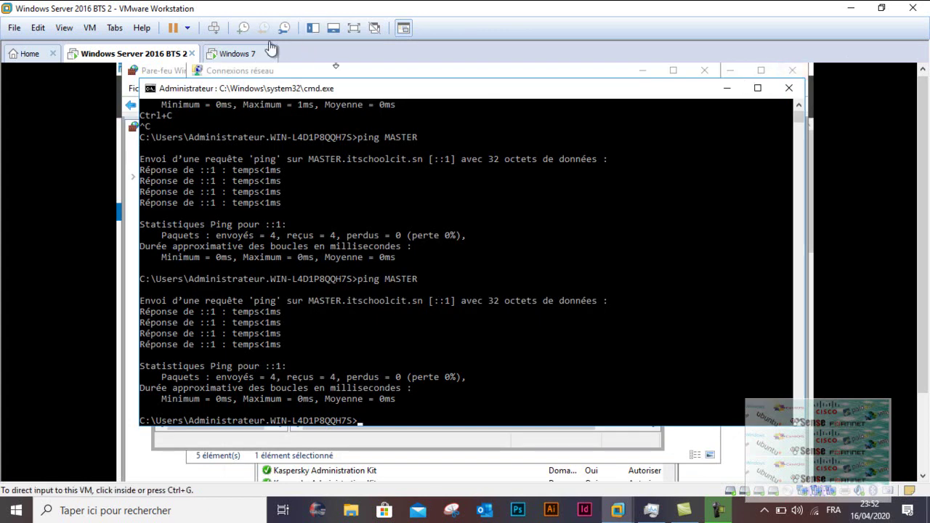
Return to the Windows 7 machine and open test1.txt from the mapped partage drive Z:
left_click(242, 59)
double_click(334, 343)
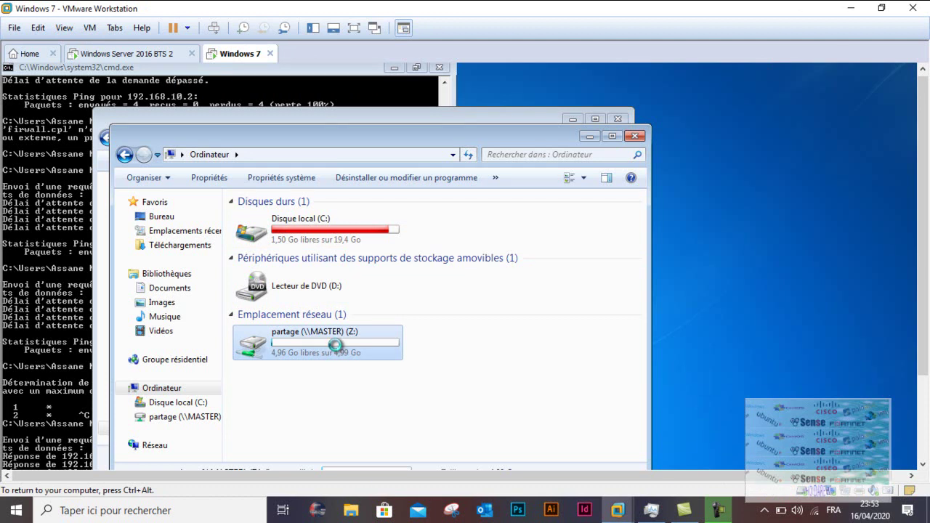
left_click(718, 510)
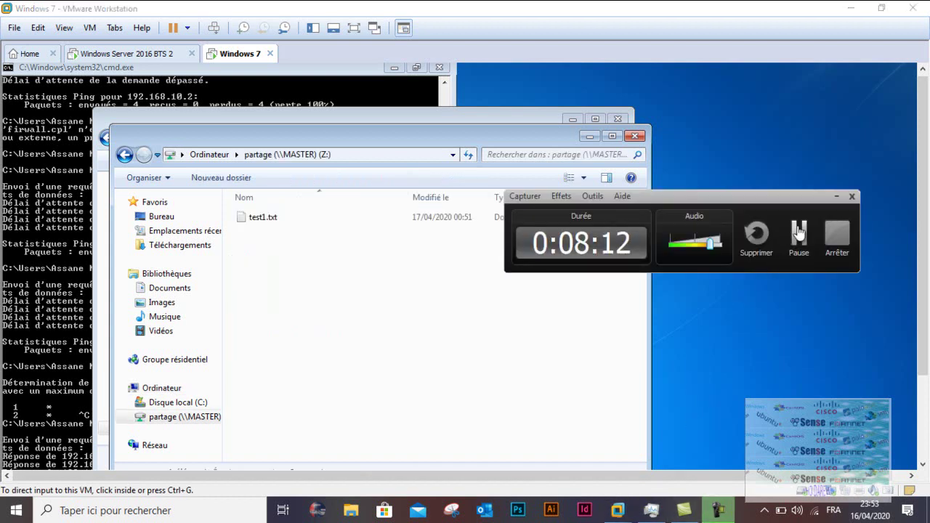
left_click(339, 216)
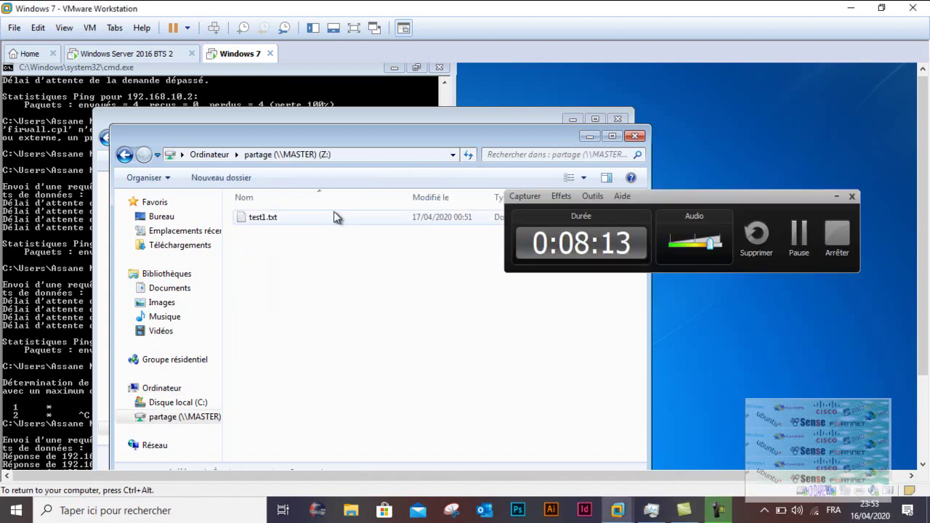
double_click(289, 216)
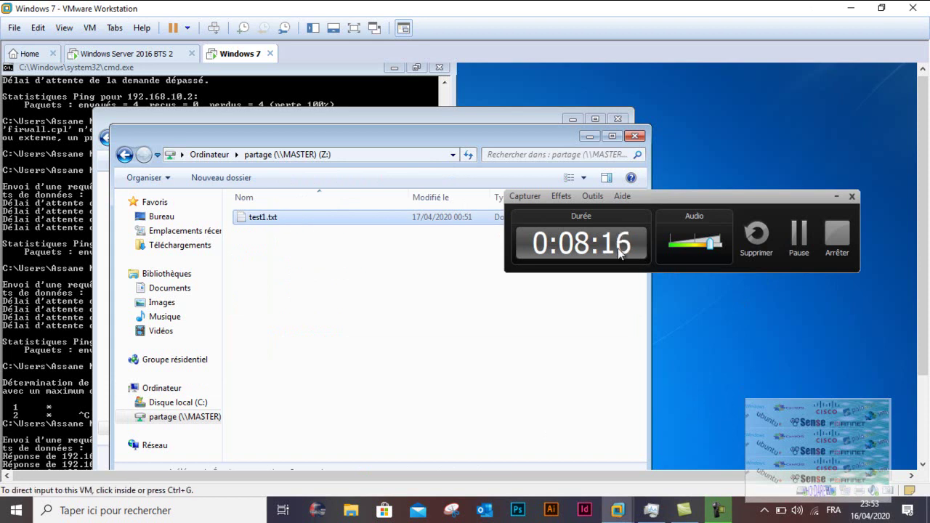
left_click(790, 236)
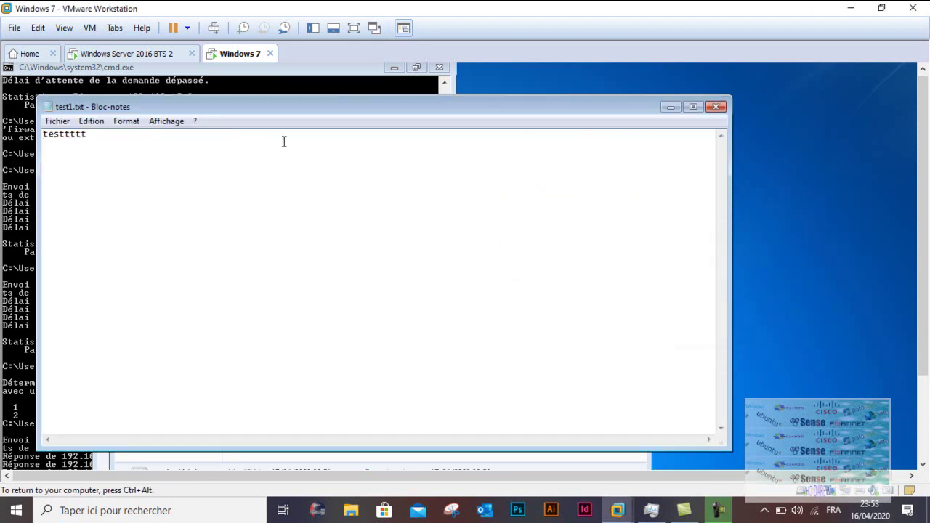
Append " tttg" to the end of the text in test1.txt
double_click(100, 139)
left_click(100, 139)
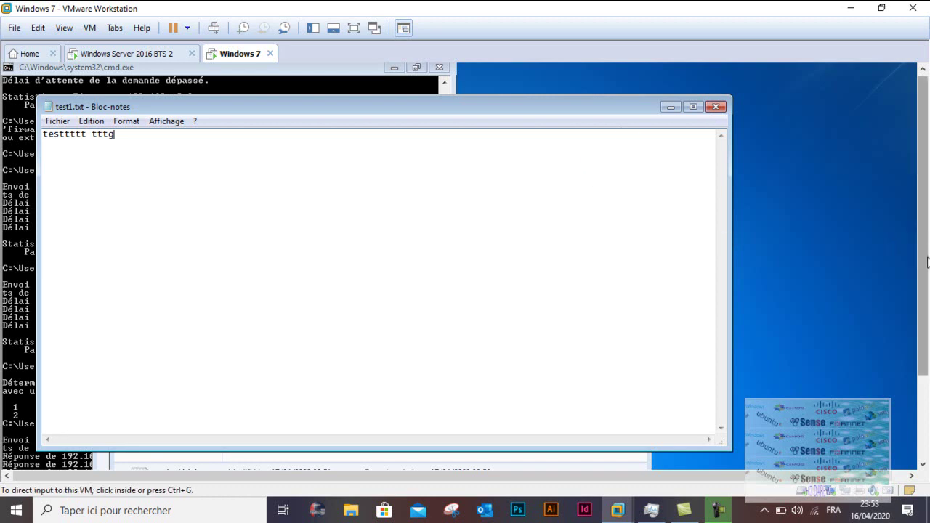
left_click_drag(927, 261, 929, 215)
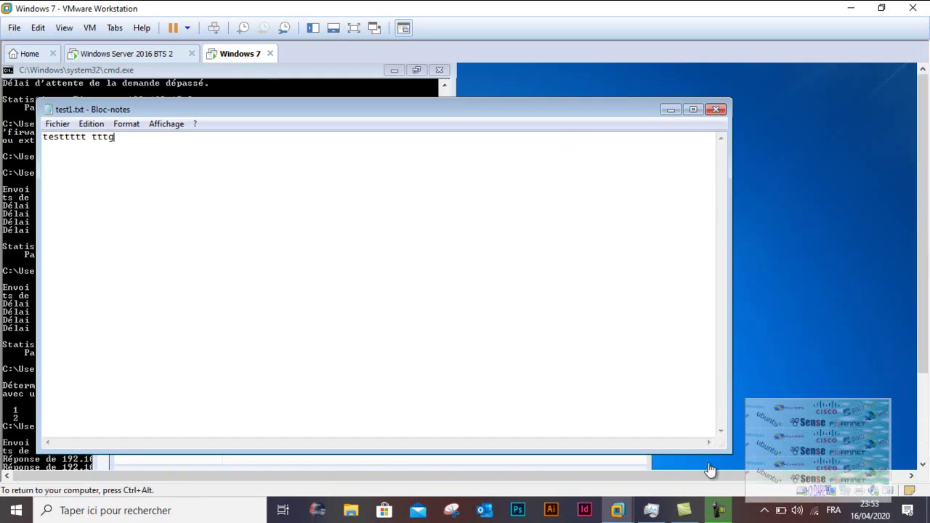
Try to save the edited test1.txt to drive Z:, replacing the existing file, and dismiss the resulting message
left_click(718, 511)
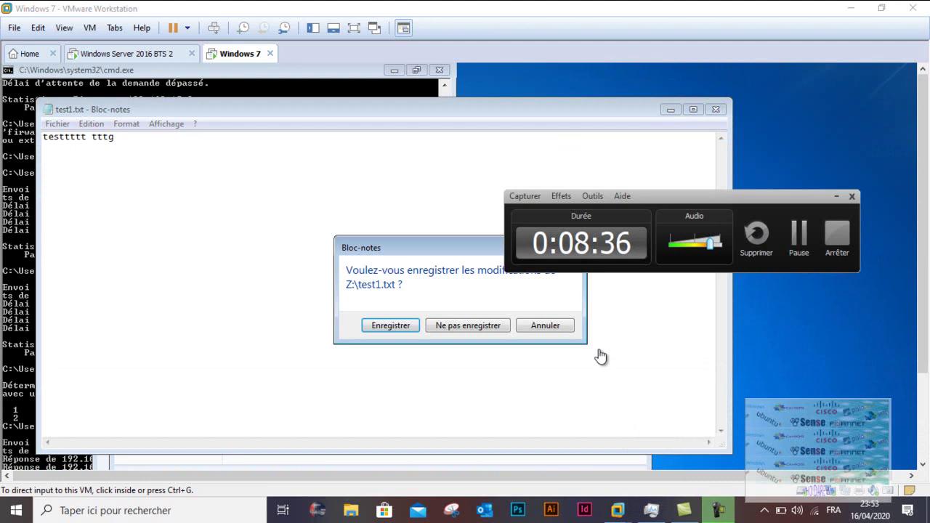
left_click(415, 304)
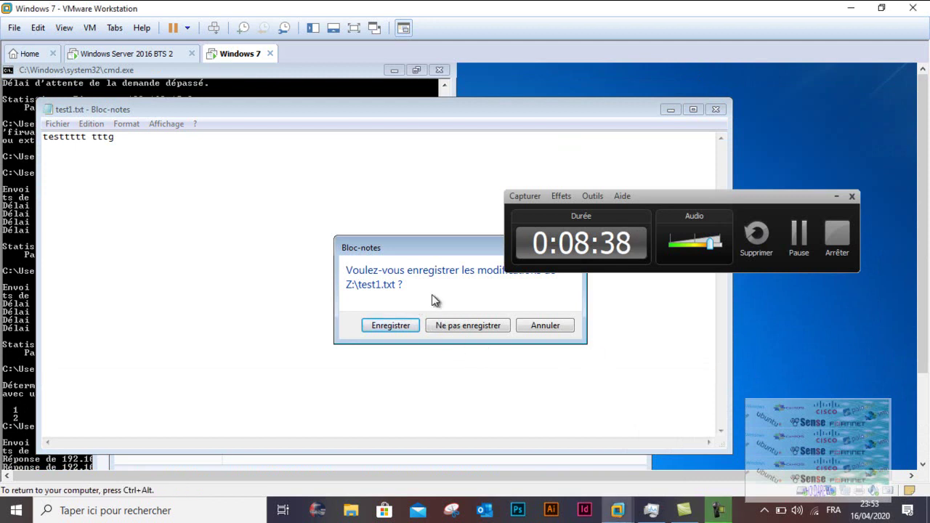
left_click(401, 329)
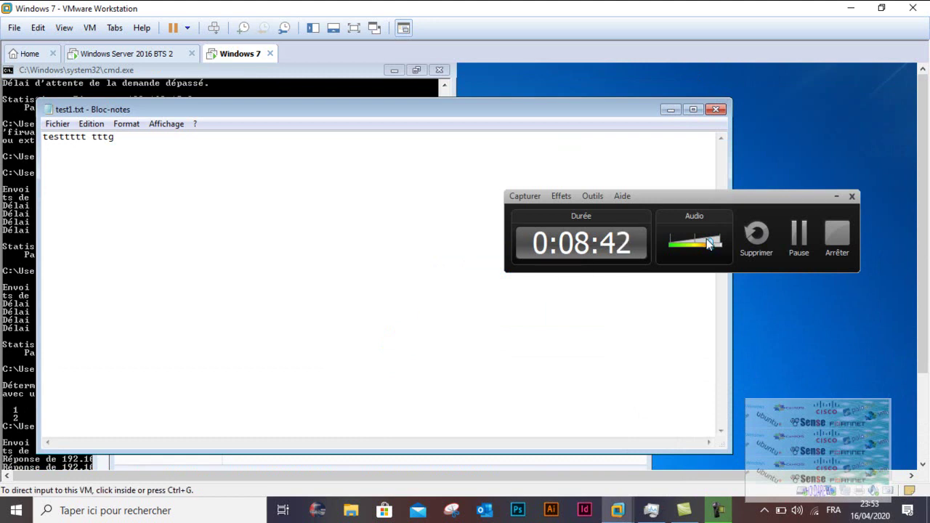
left_click(797, 238)
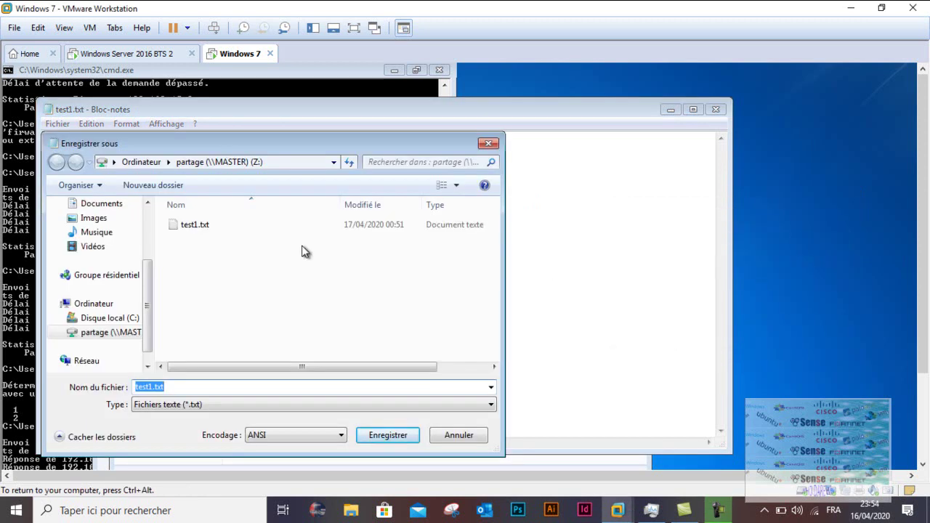
left_click(398, 440)
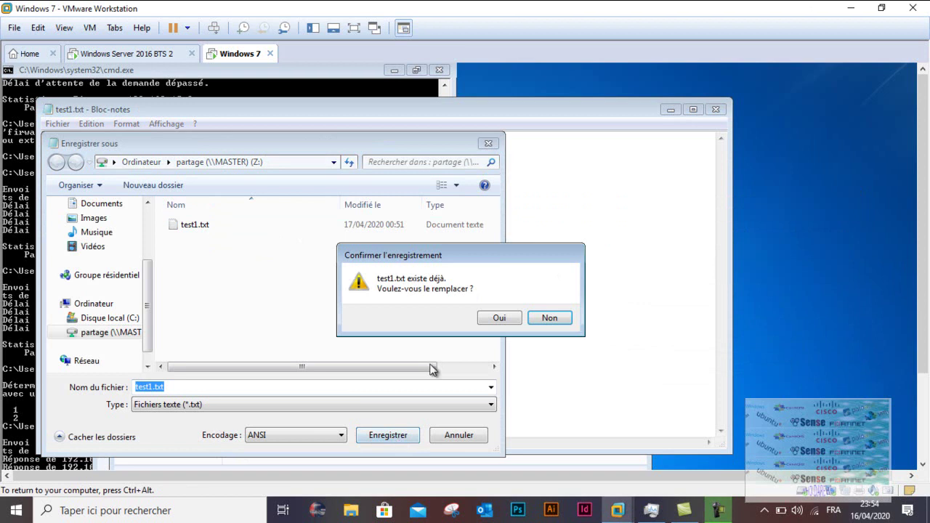
left_click(497, 317)
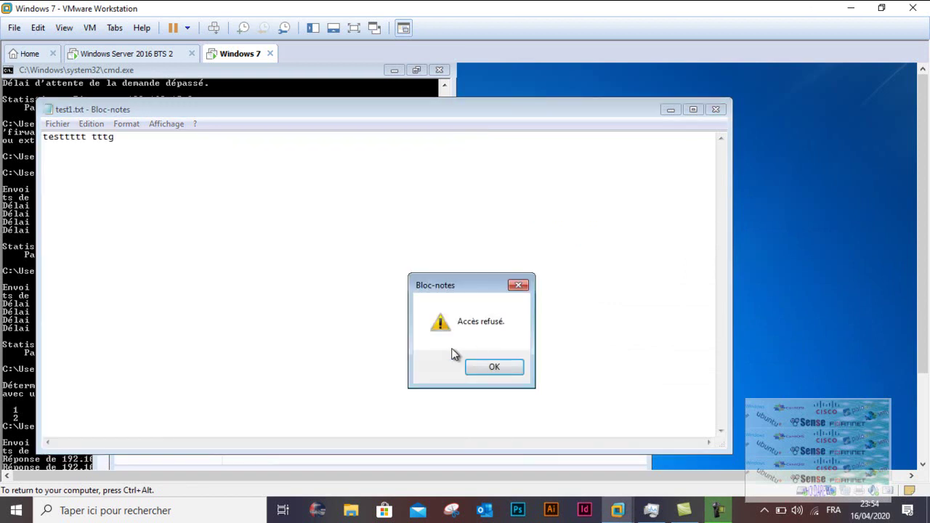
left_click(498, 368)
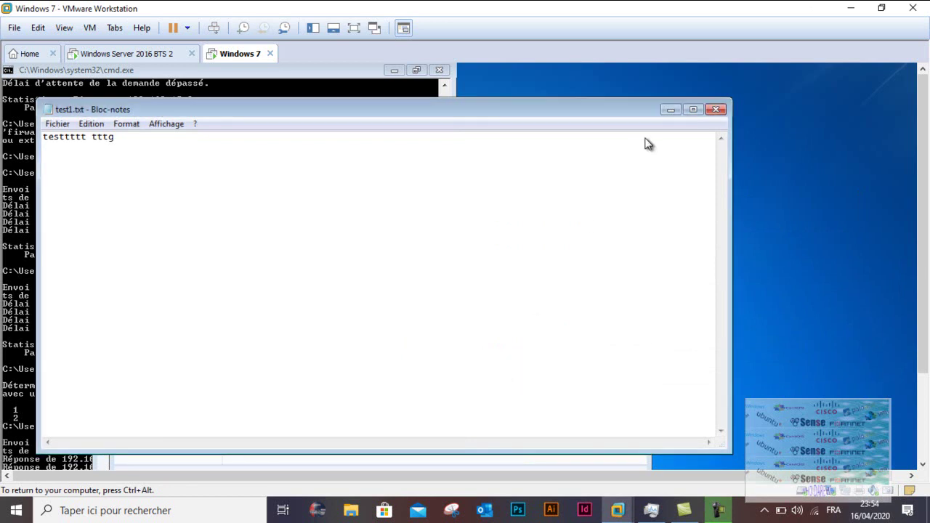
Cancel saving a copy of test1.txt and close the document without keeping its changes
left_click(715, 110)
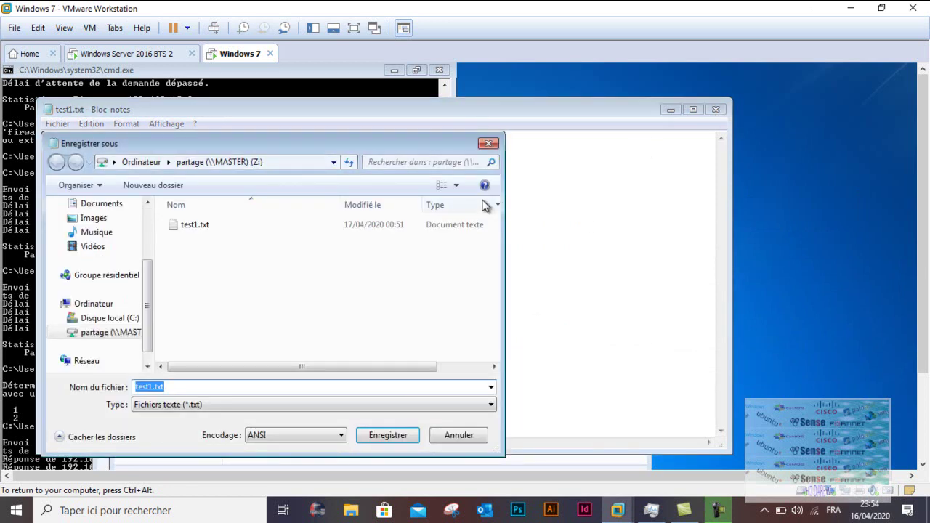
left_click(488, 143)
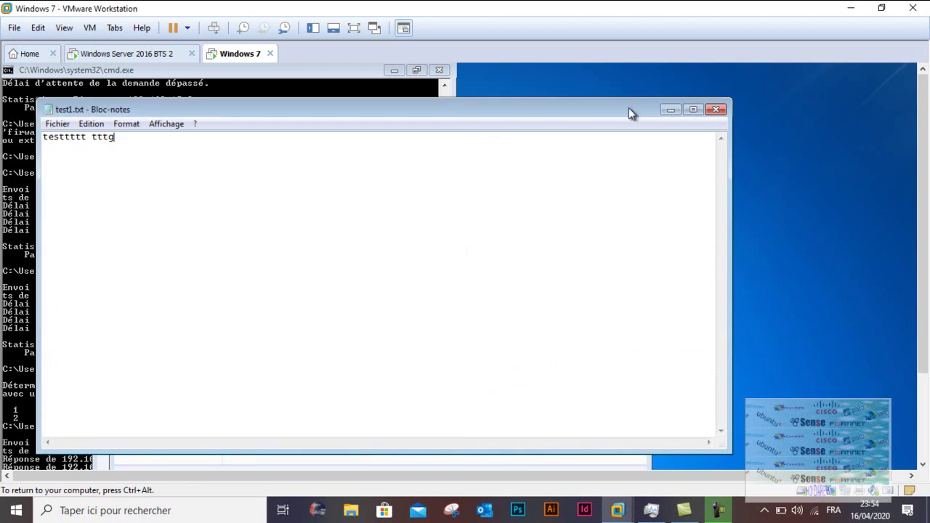
left_click(709, 111)
left_click(481, 326)
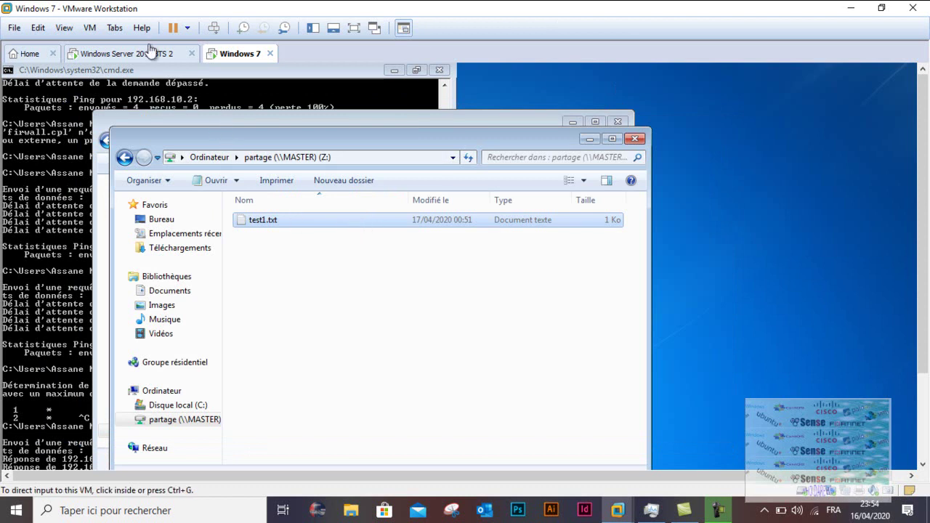
Switch to the Windows Server 2016 machine and show the contents of the Partages (F:) drive in a new Explorer window
left_click(151, 53)
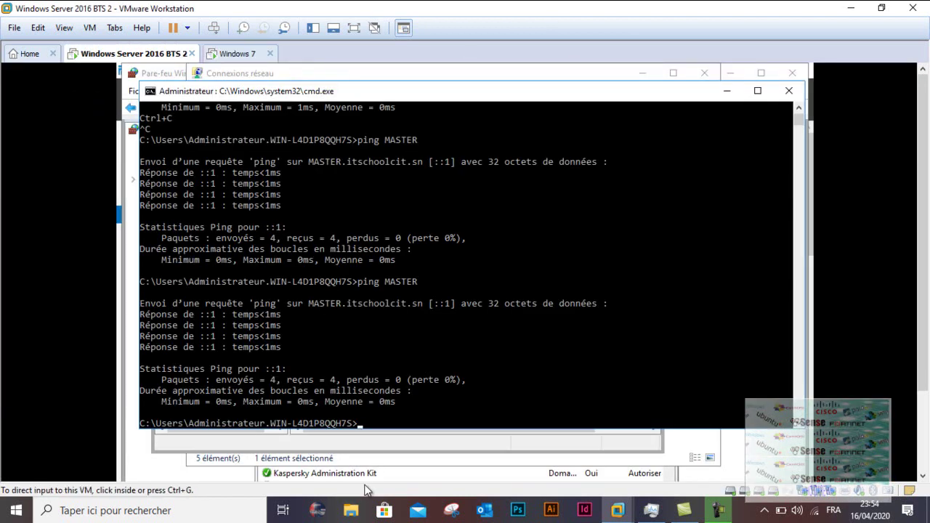
left_click(925, 461)
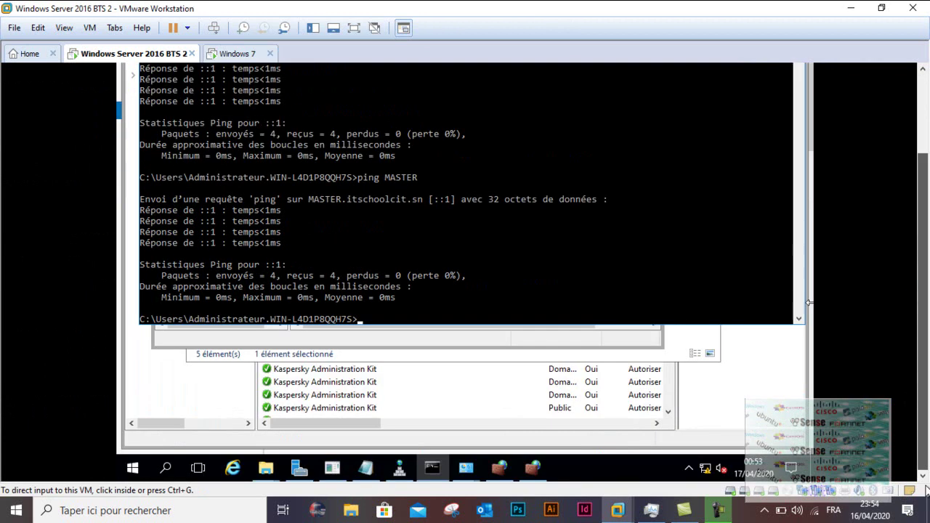
left_click(266, 469)
left_click(323, 430)
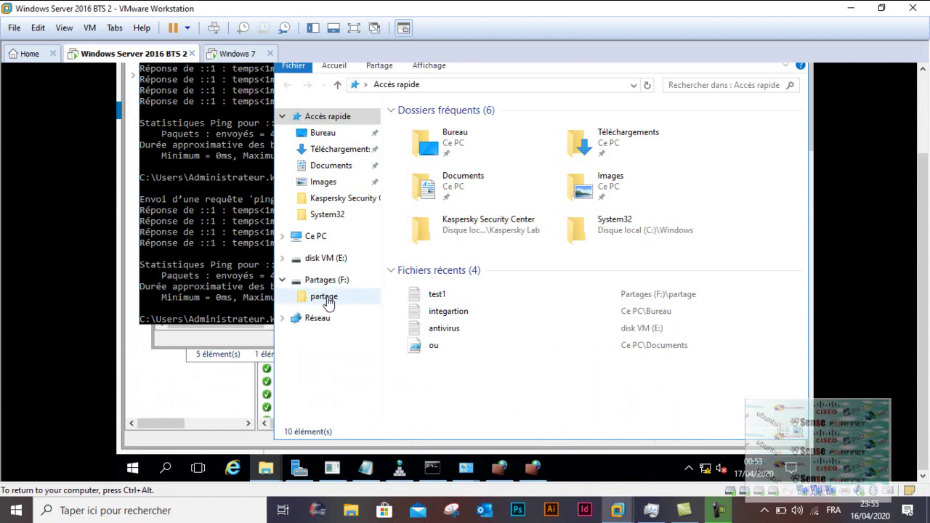
left_click(327, 302)
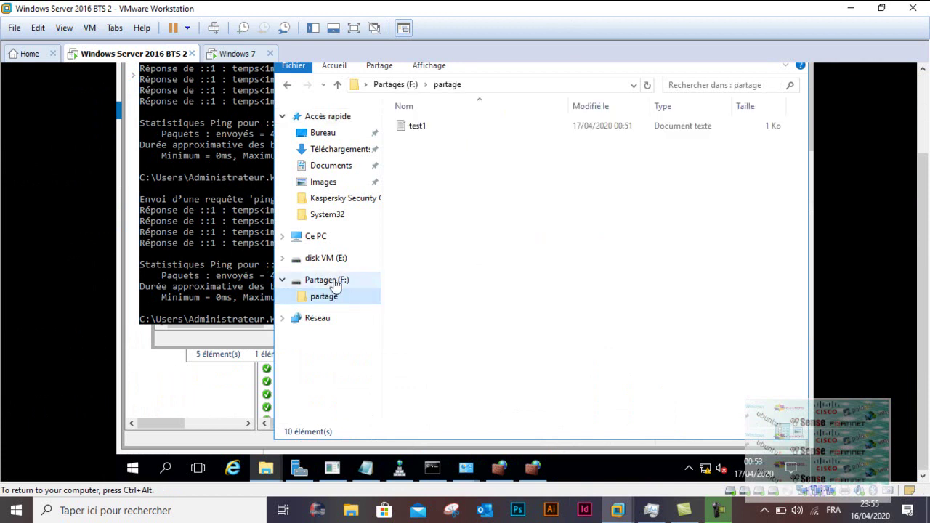
left_click(334, 283)
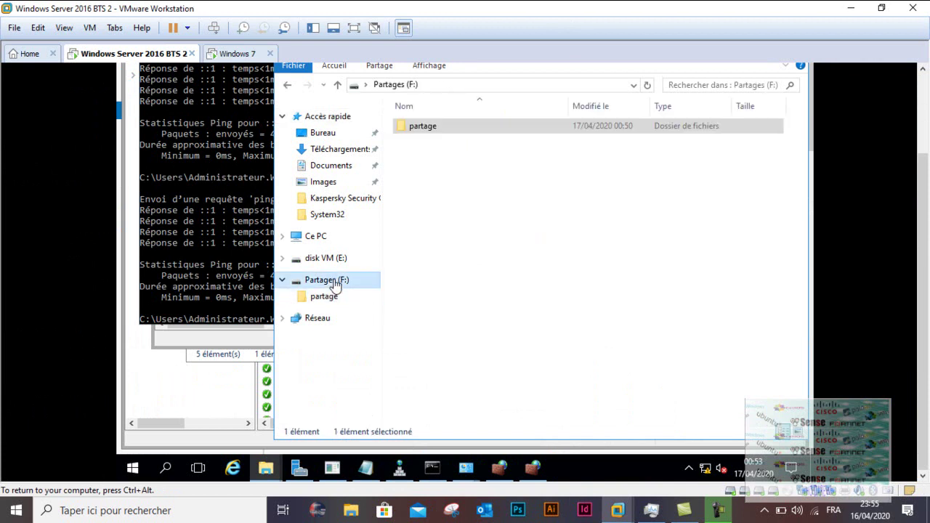
Open the properties of the partage folder on F: and show its network sharing settings
double_click(427, 127)
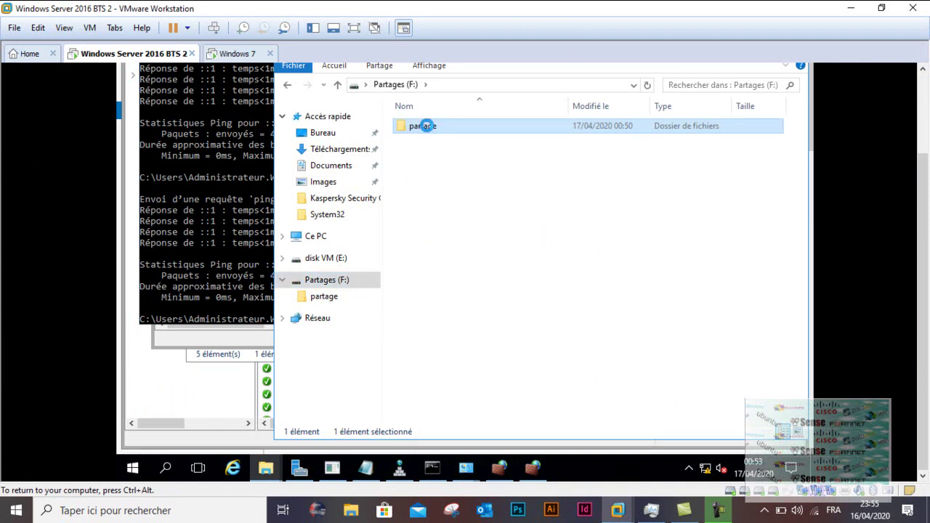
right_click(427, 126)
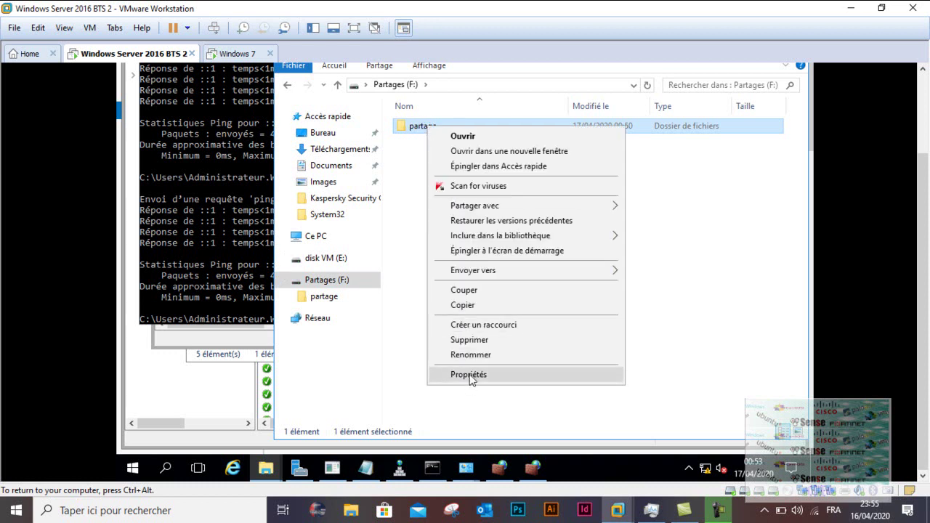
left_click(469, 375)
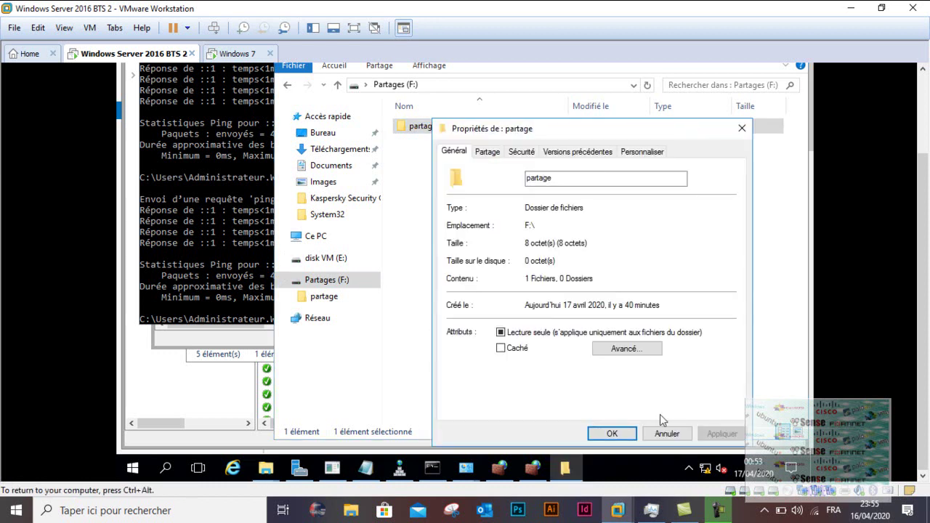
left_click(721, 509)
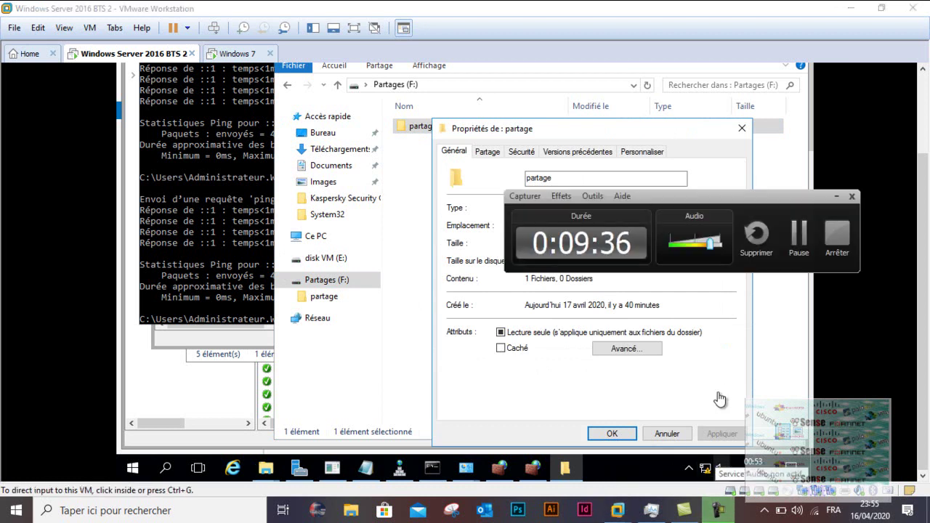
left_click(488, 153)
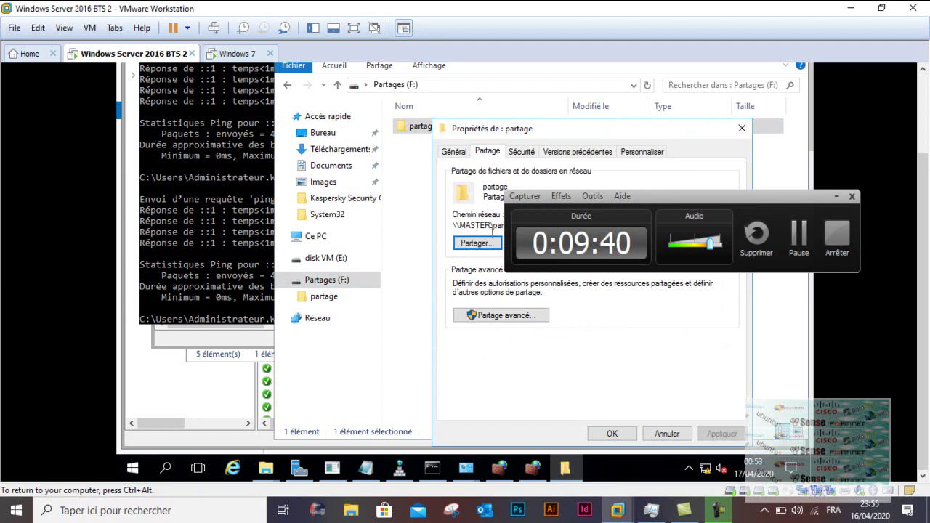
left_click(834, 196)
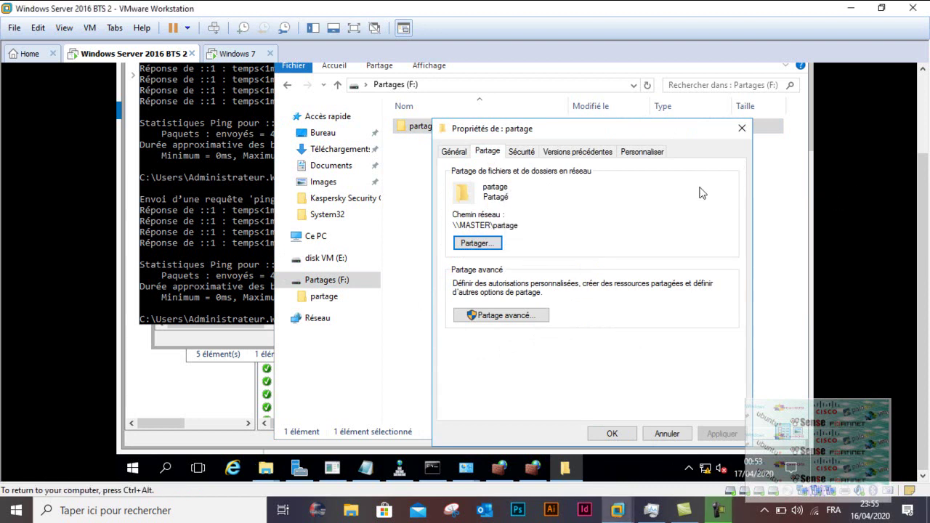
Examine the advanced share permissions of Tout le monde and Administrateurs for the partage folder, leaving without changes
left_click(534, 315)
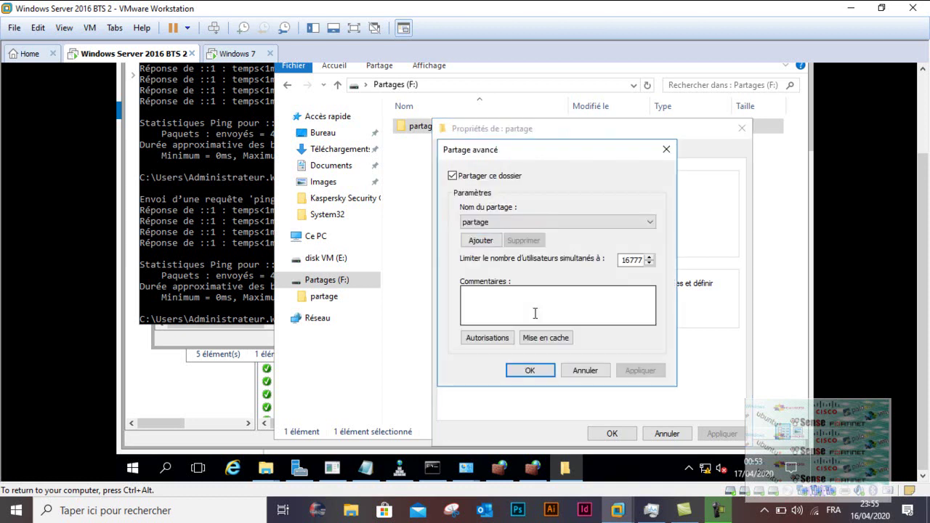
left_click(503, 339)
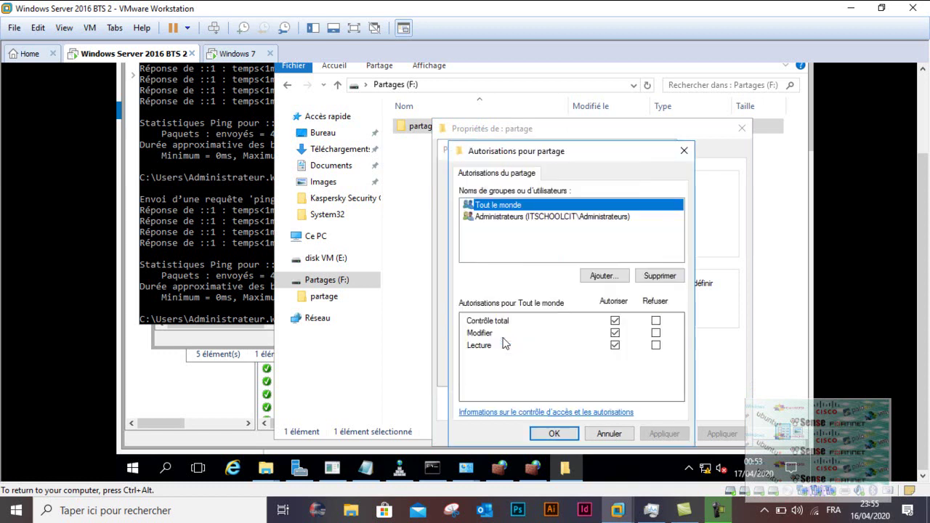
left_click(536, 219)
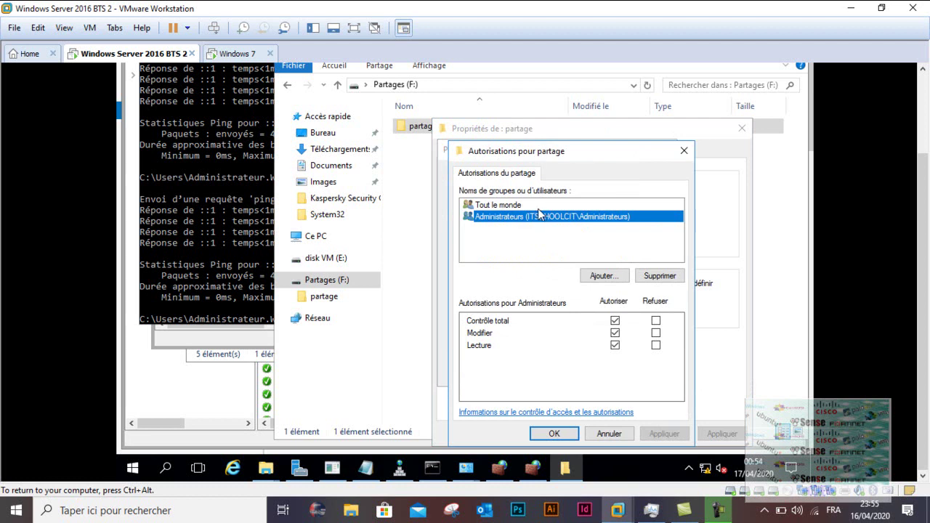
left_click(535, 207)
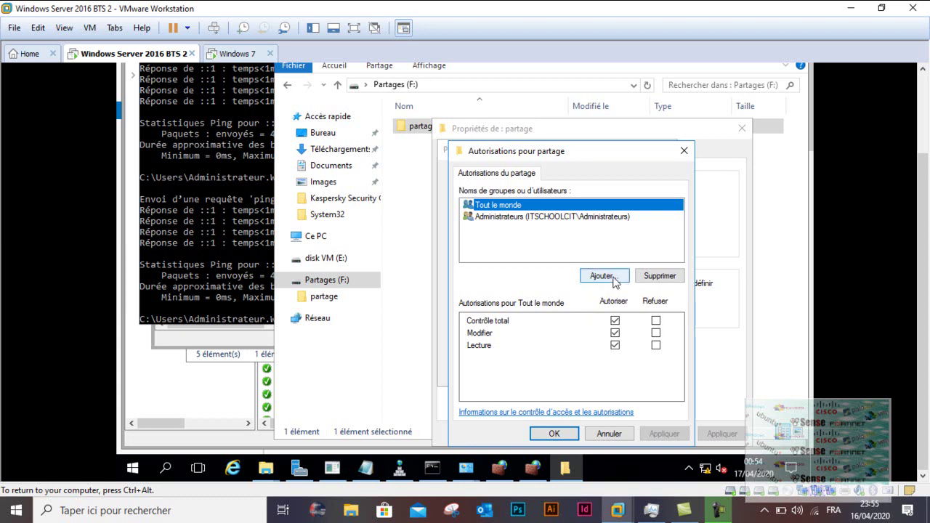
left_click(684, 150)
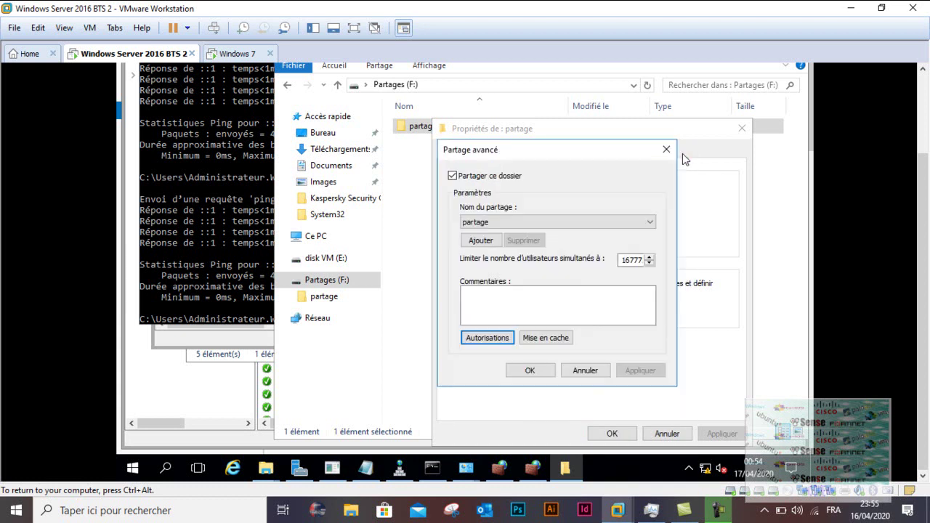
left_click(586, 370)
Set the domain user's permission level on the partage folder to Lecture/écriture, share it again and finish
left_click(492, 248)
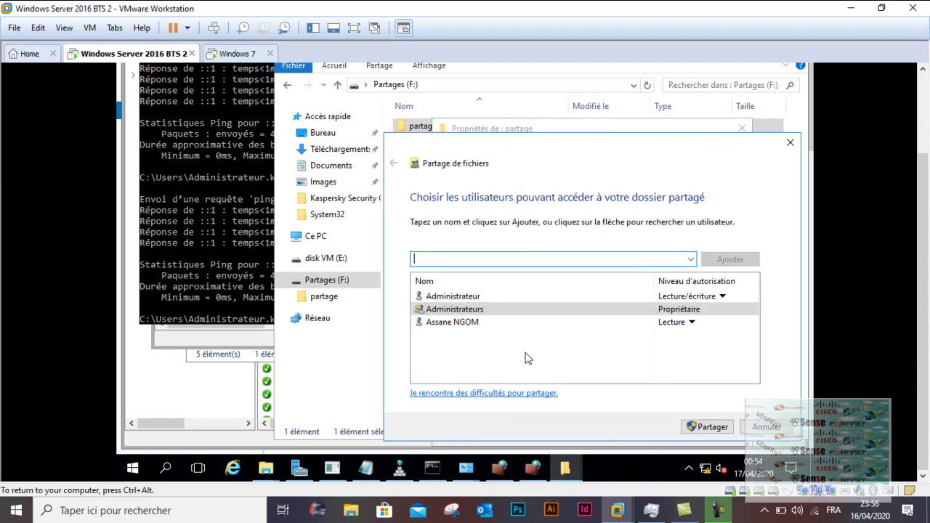
left_click(503, 328)
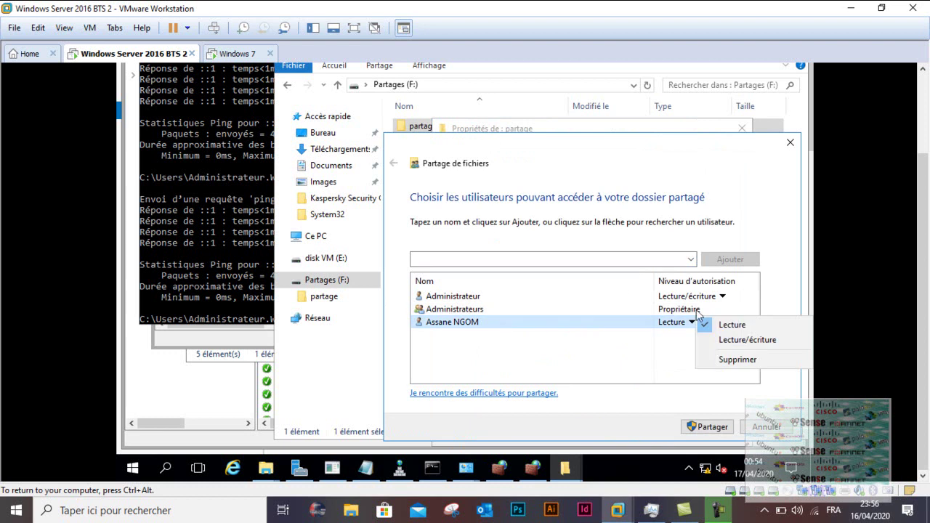
left_click(759, 341)
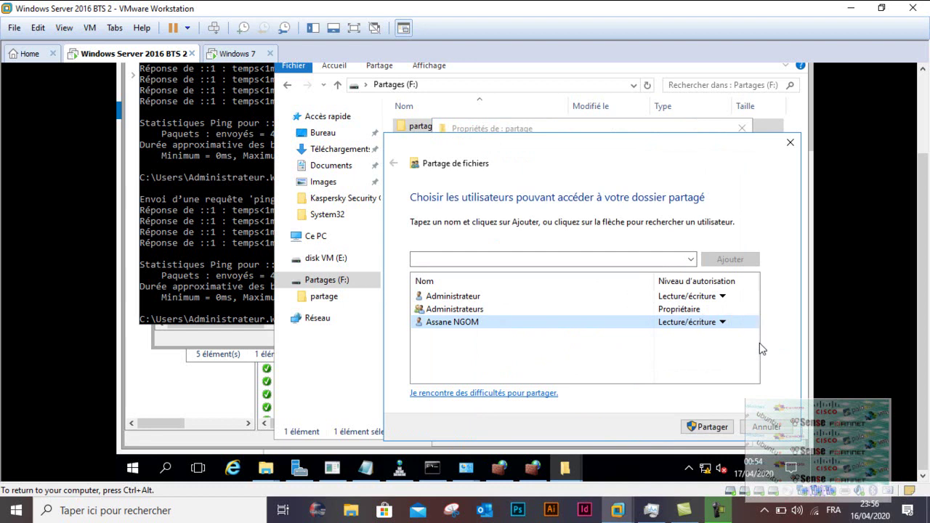
left_click(718, 429)
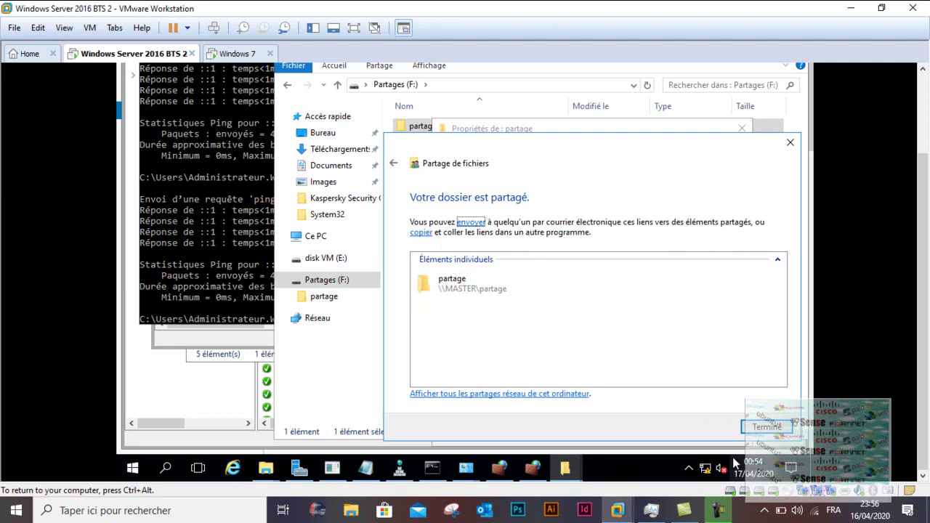
left_click(769, 427)
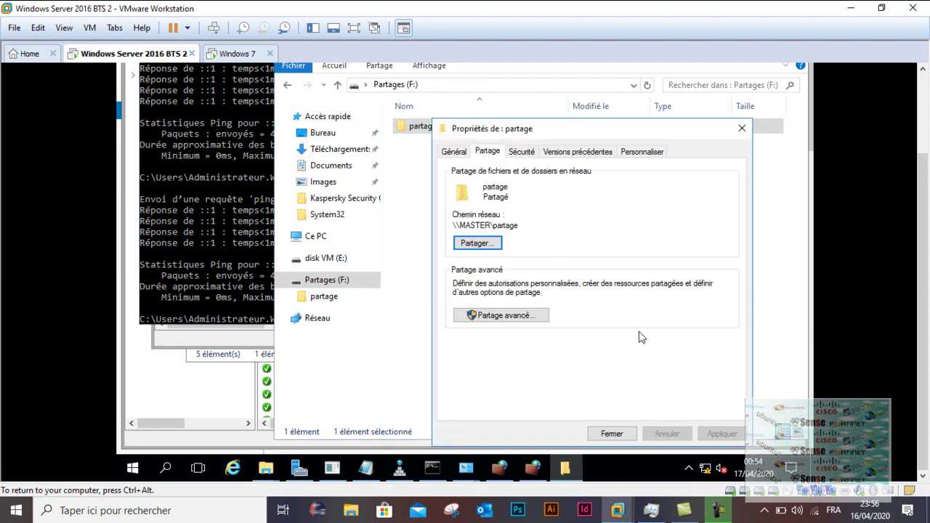
Check the advanced share permissions of the partage folder again without adding any user, and close its properties
left_click(500, 316)
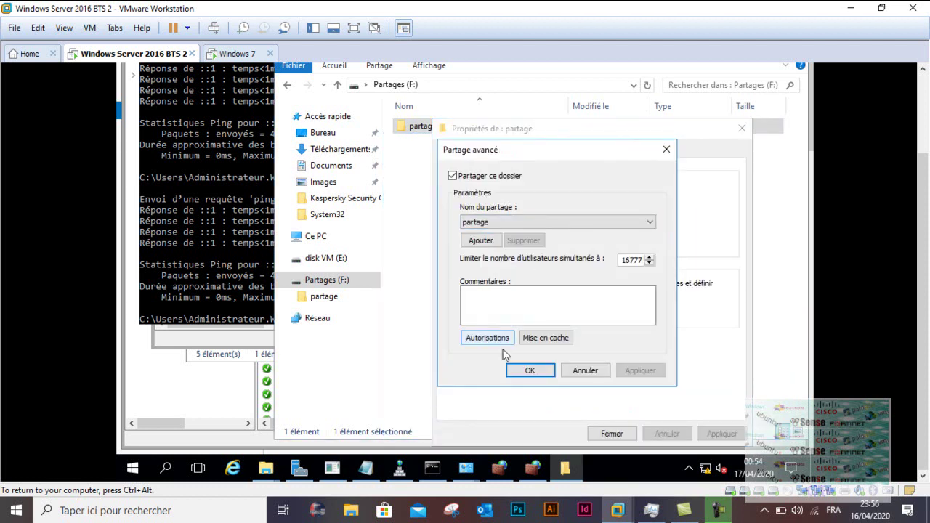
left_click(501, 340)
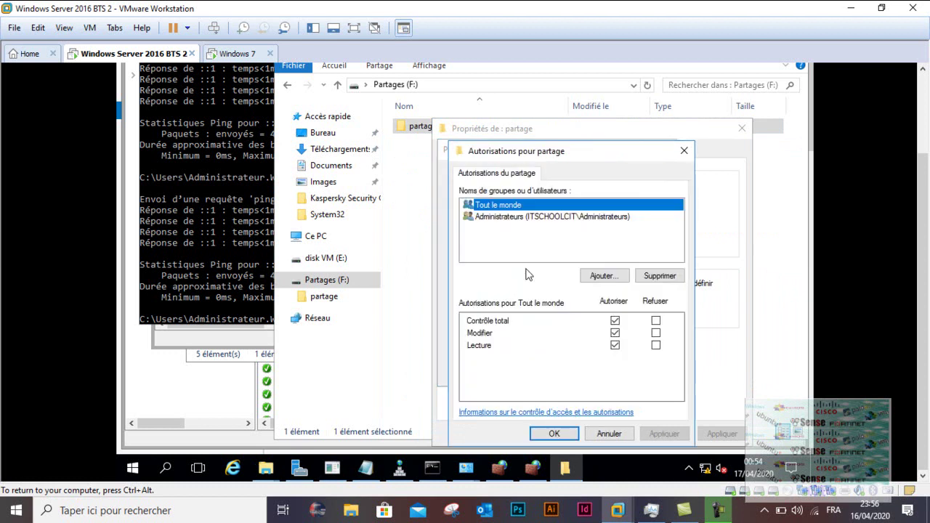
left_click(524, 247)
left_click(600, 276)
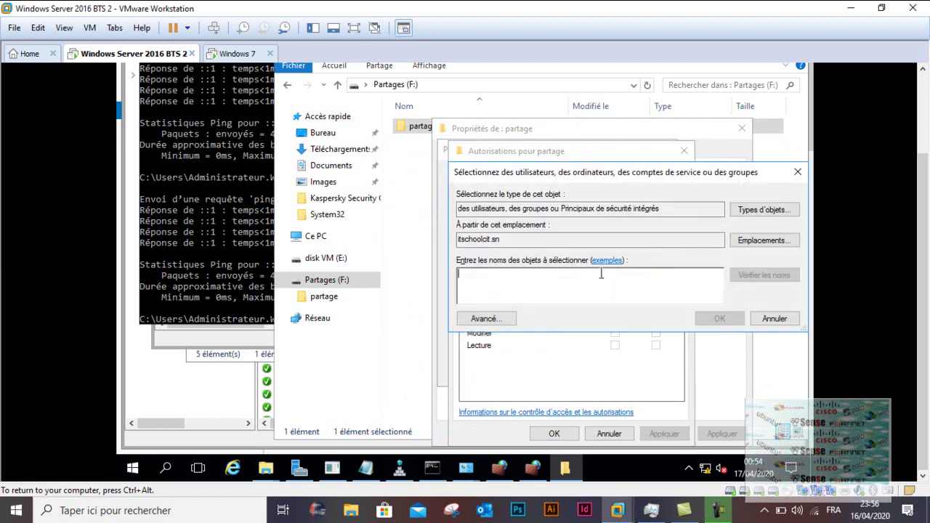
left_click(775, 318)
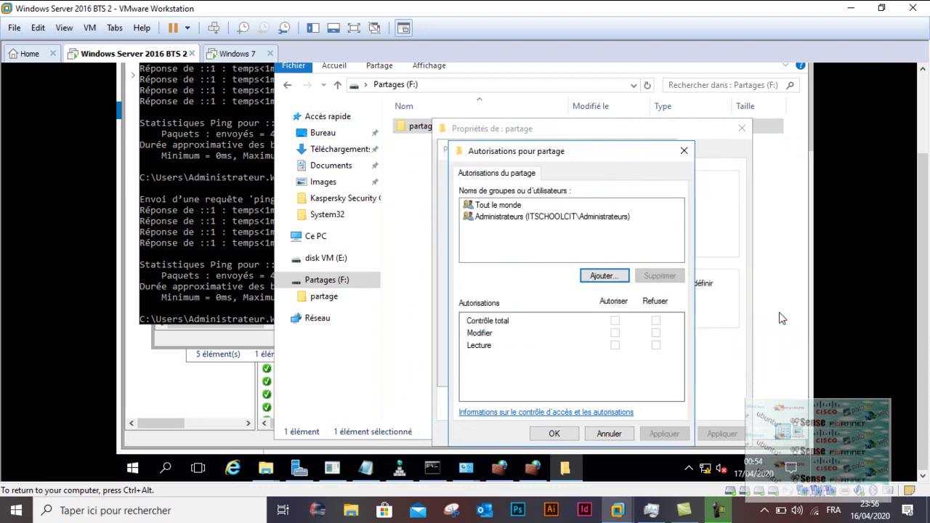
left_click(602, 434)
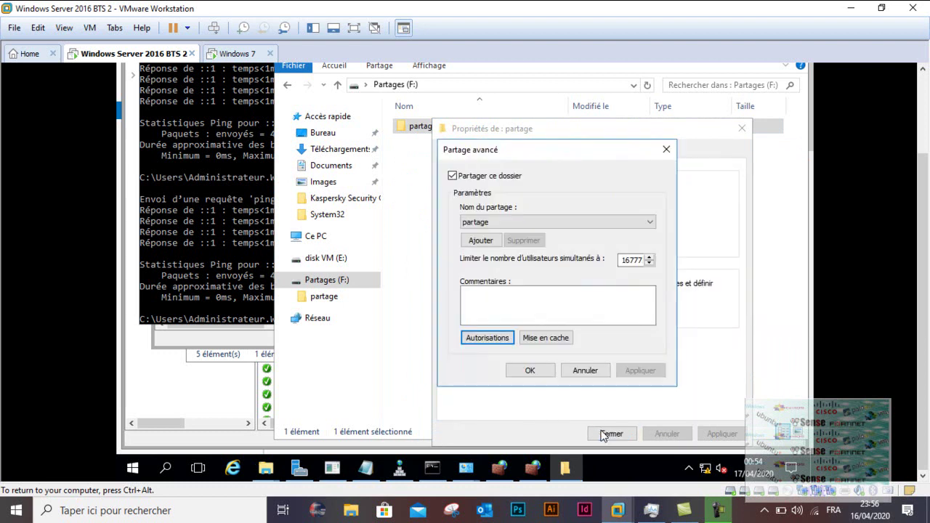
left_click(590, 372)
left_click(613, 433)
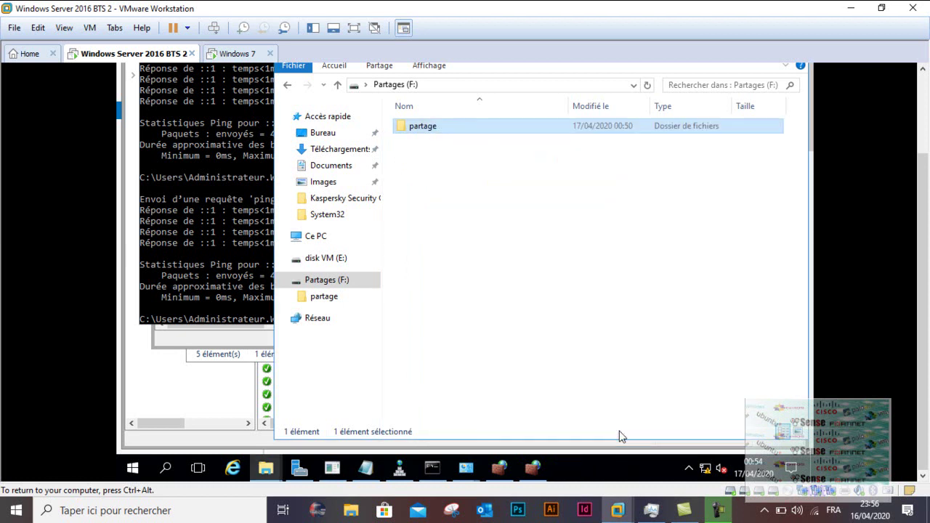
Return to the Windows 7 machine, add a second line "modif" to test1.txt on drive Z:, and save it on closing
left_click(239, 53)
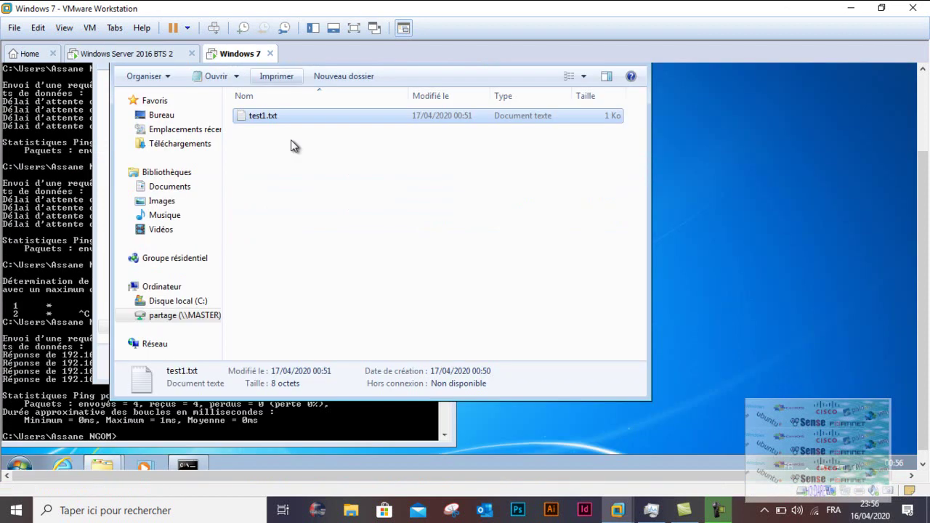
double_click(263, 116)
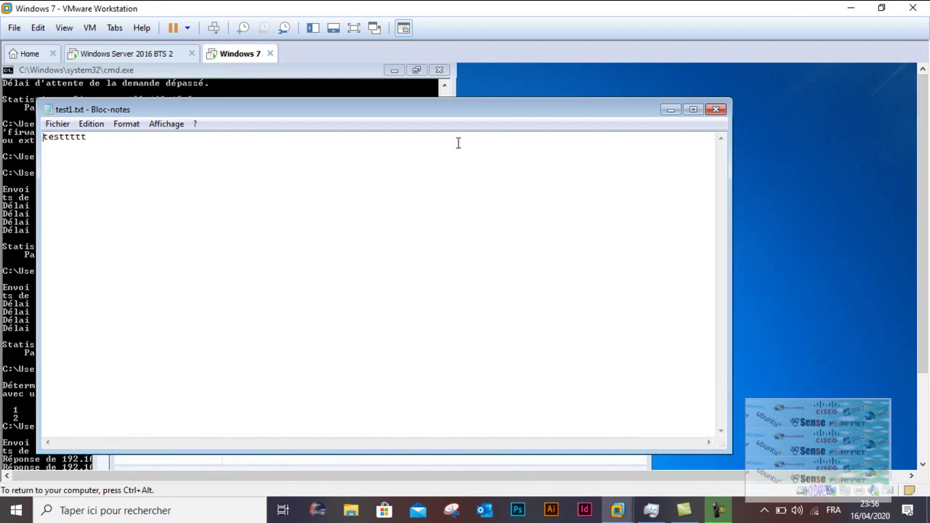
type("modif")
left_click(720, 112)
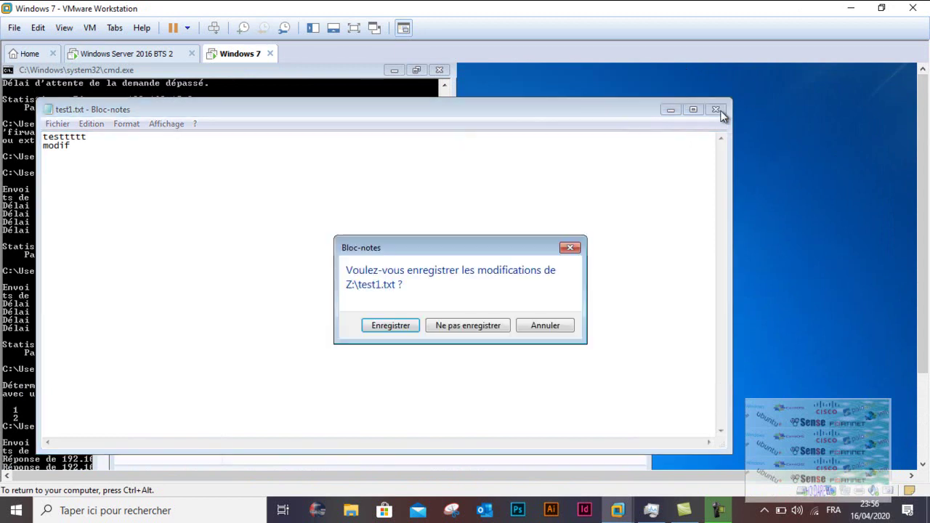
left_click(386, 327)
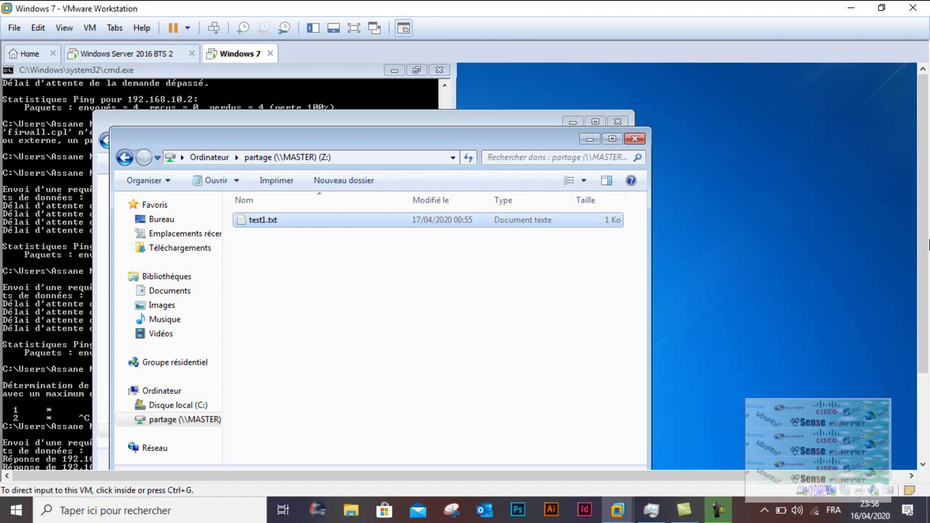
scroll(927, 373, "down", 3)
scroll(927, 372, "up", 3)
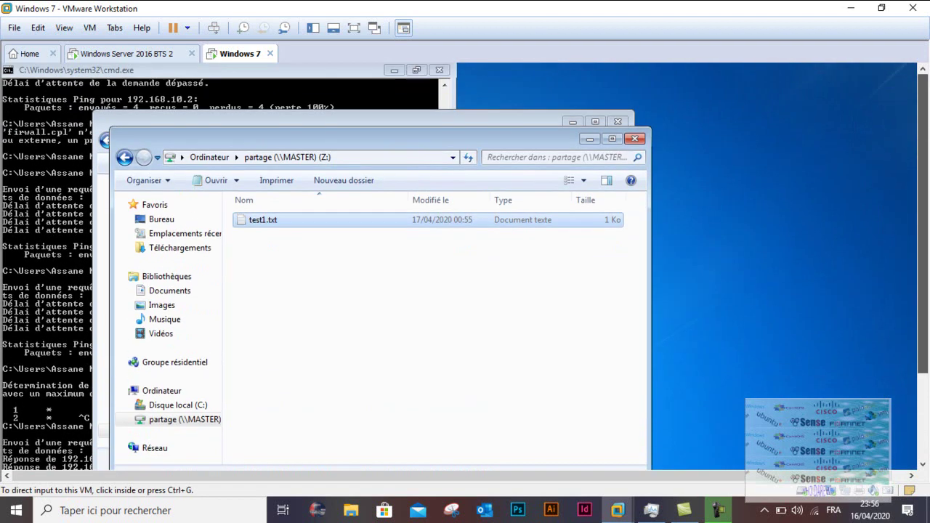
Reopen test1.txt from drive Z: to check its saved text, and close it
double_click(346, 228)
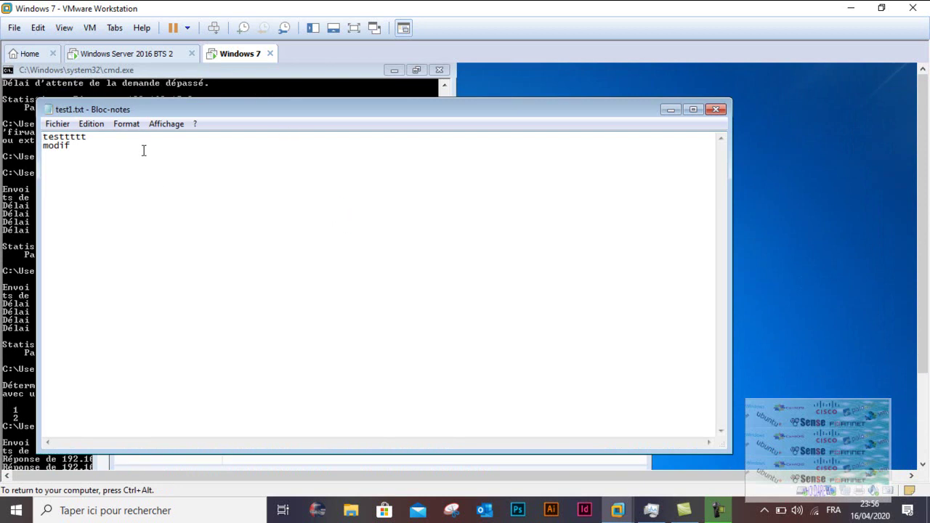
left_click(708, 111)
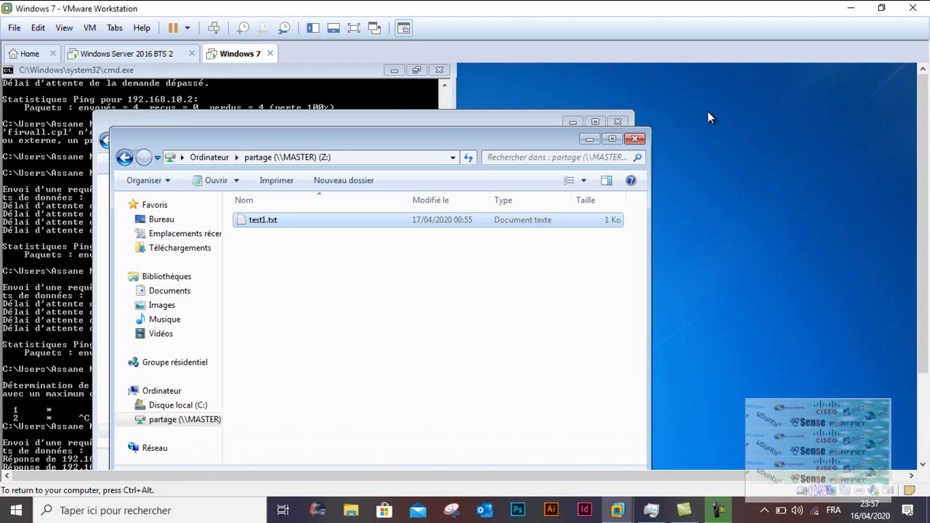
Switch to the Windows Server 2016 machine and enable shadow copies (clichés instantanés) on the Partages (F:) volume
left_click(145, 54)
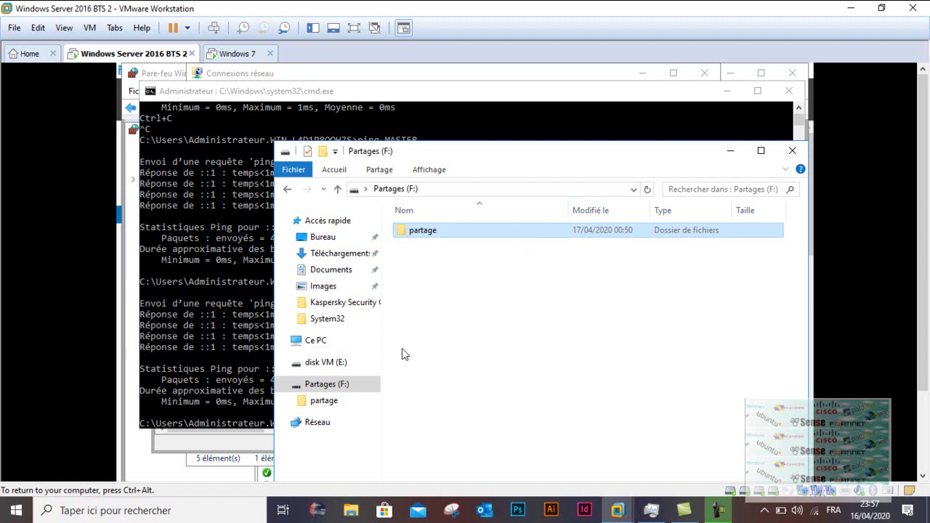
left_click(326, 388)
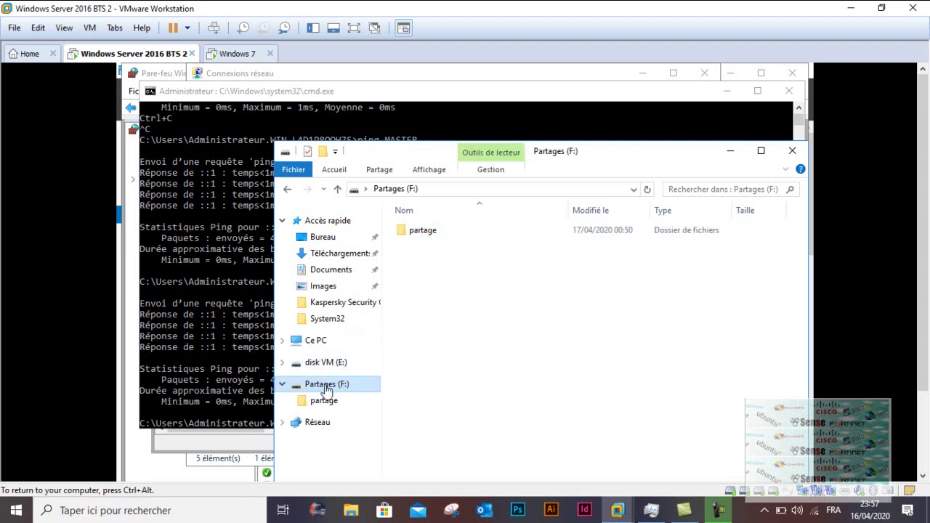
right_click(325, 387)
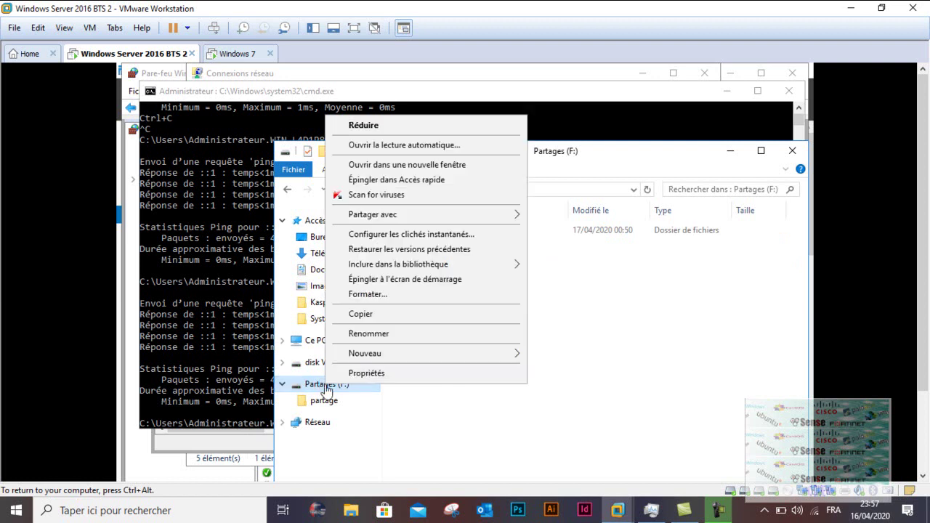
left_click(432, 235)
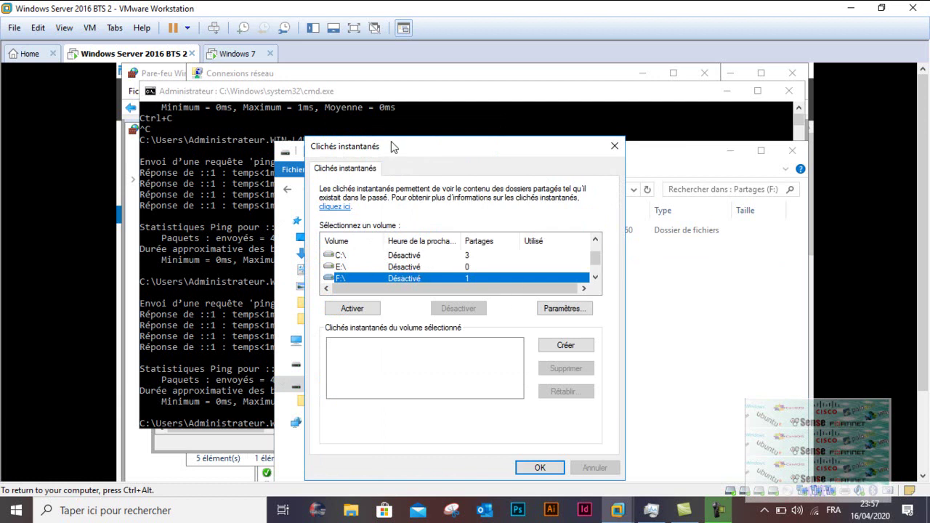
left_click_drag(398, 146, 511, 152)
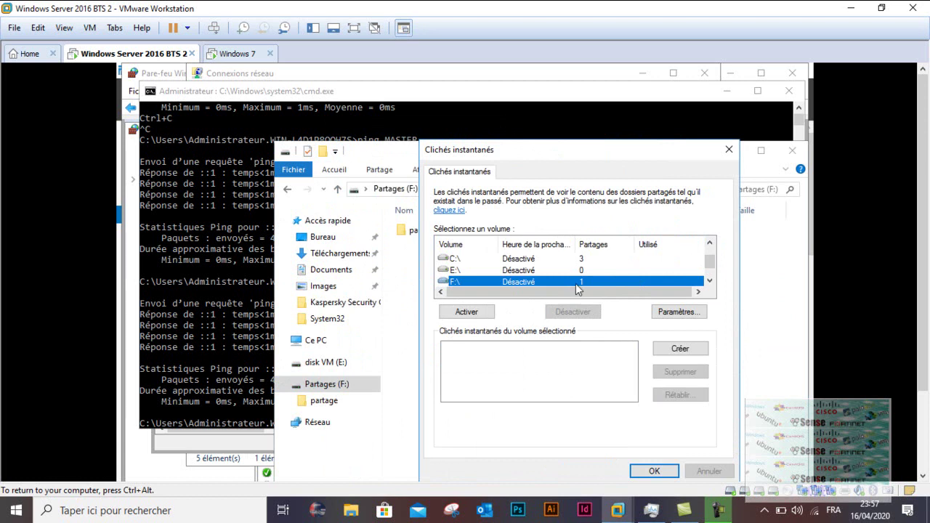
left_click(479, 316)
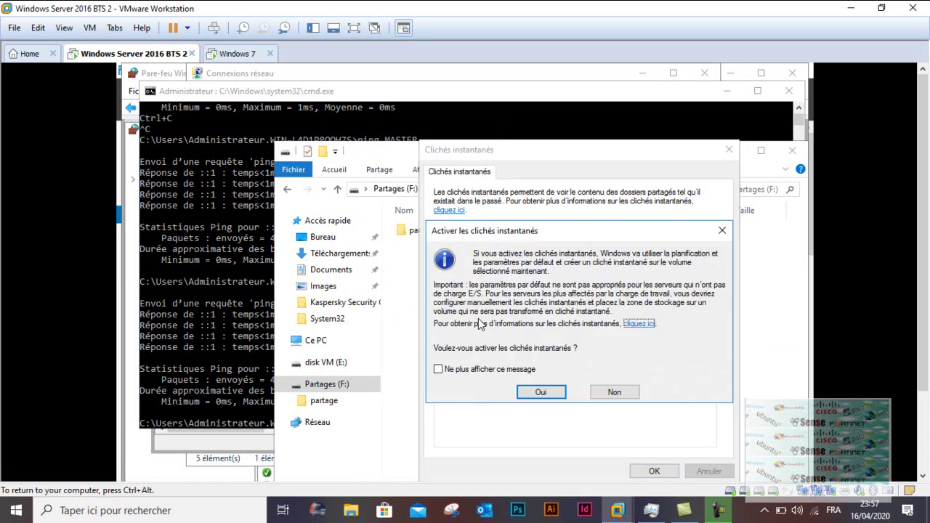
left_click(542, 392)
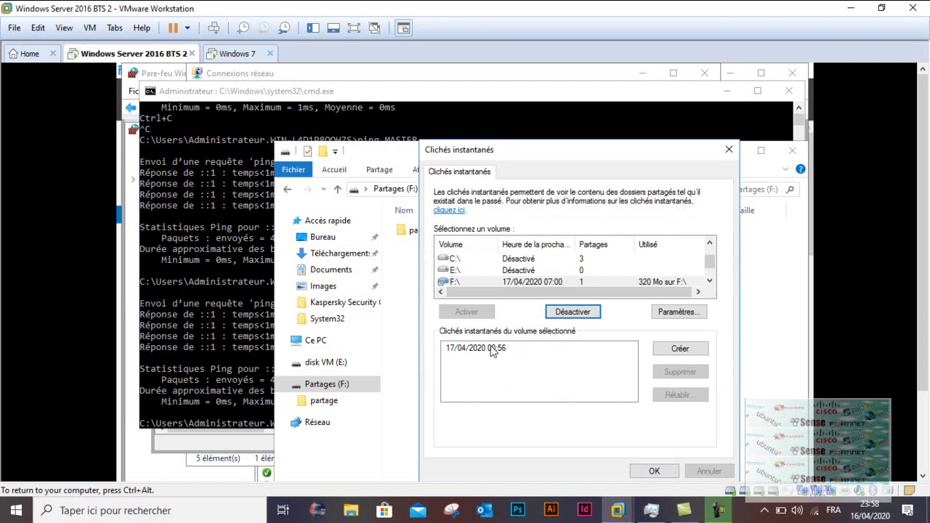
Set the maximum shadow copy storage size for volume F: to 5111 Mo
left_click(672, 312)
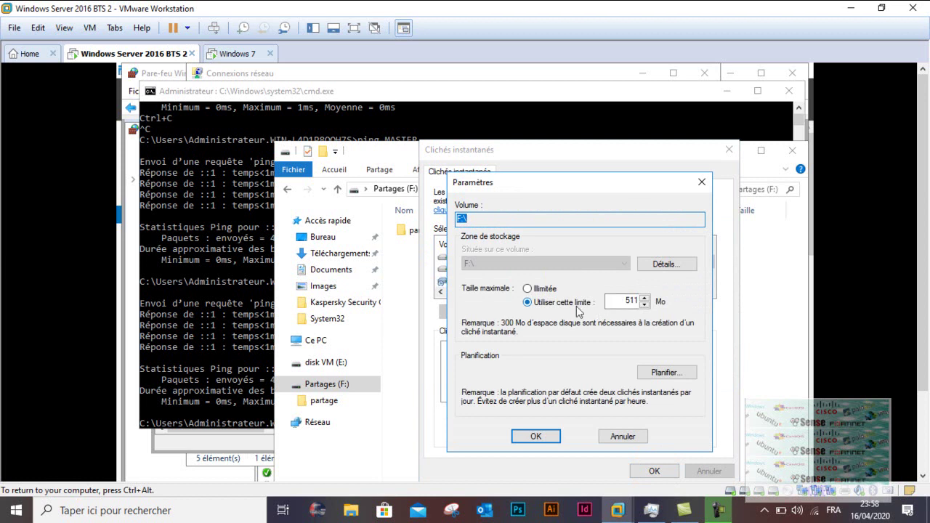
left_click(637, 300)
key("BackSpace")
key("BackSpace")
key("BackSpace")
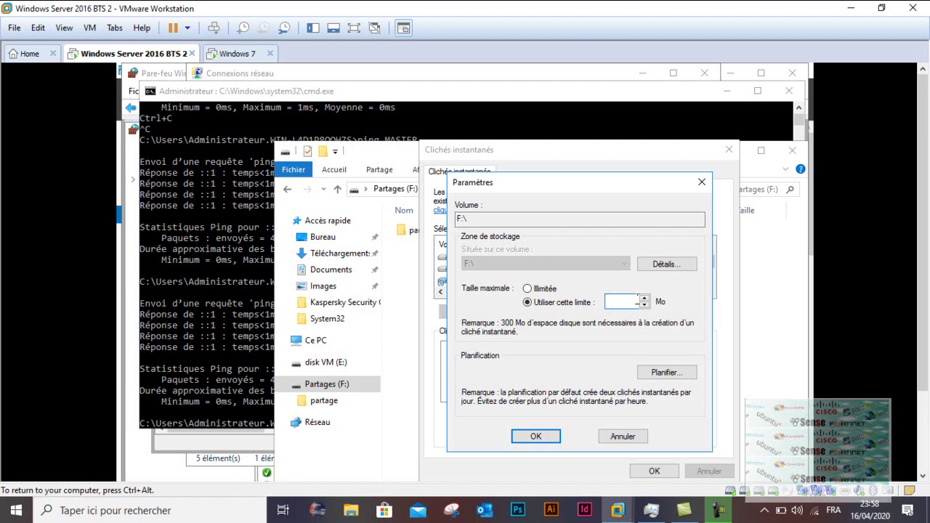
type("52")
type("111")
Set the start time of the weekly Monday-to-Friday shadow copy schedule for F: to 09:00, and accept the settings
left_click(662, 376)
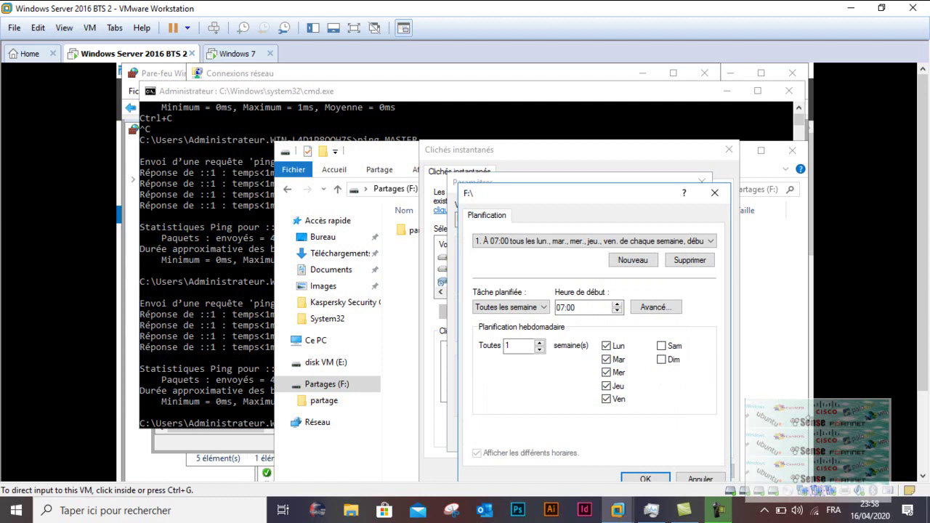
scroll(928, 409, "down", 3)
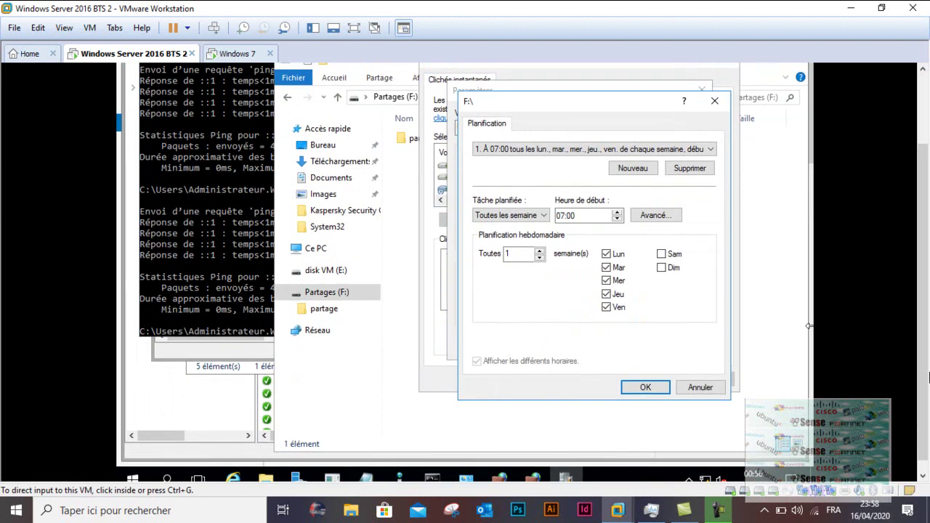
left_click(688, 323)
left_click(617, 213)
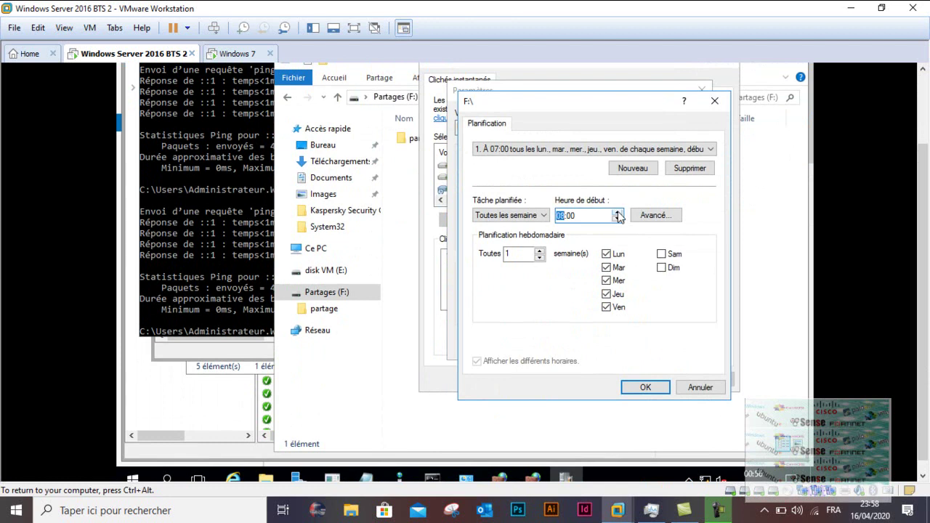
left_click(619, 219)
left_click(619, 219)
left_click(618, 213)
left_click(617, 219)
left_click(657, 389)
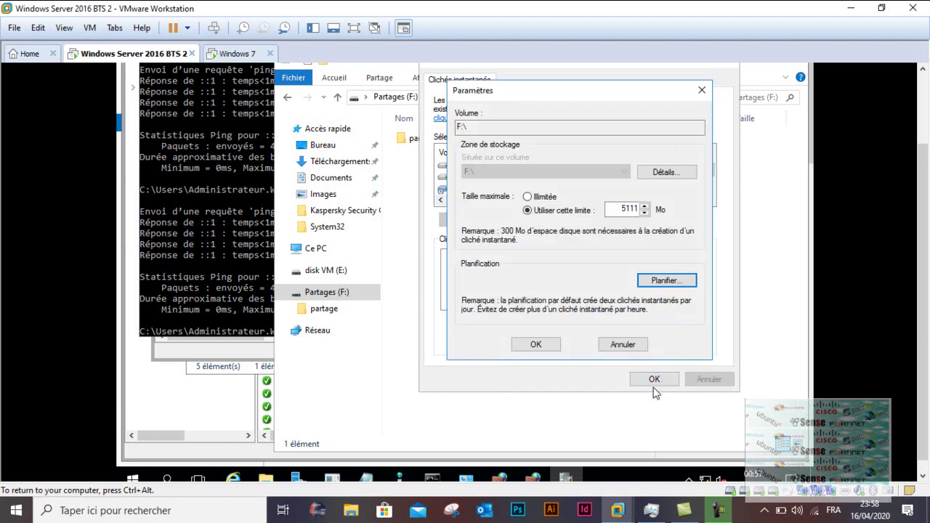
left_click(536, 345)
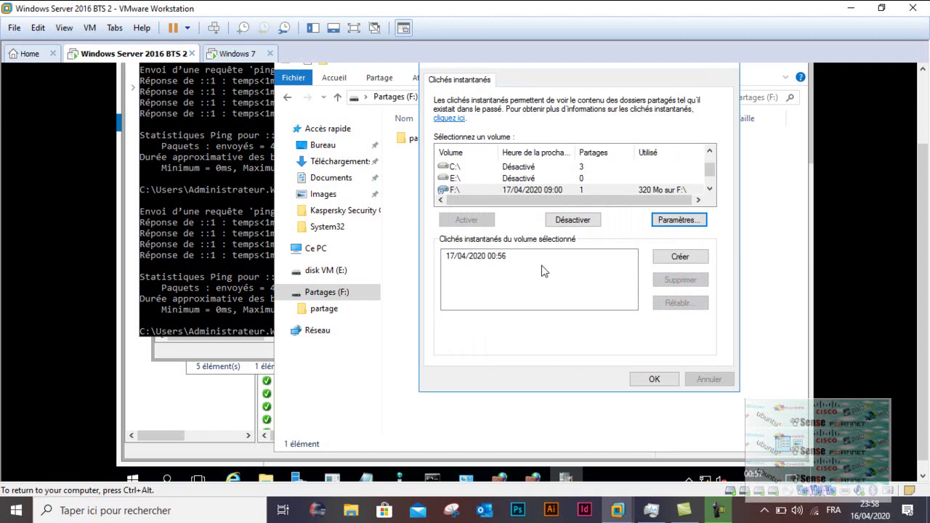
Create an additional shadow copy of volume F: manually, and close the shadow copy configuration
left_click(680, 257)
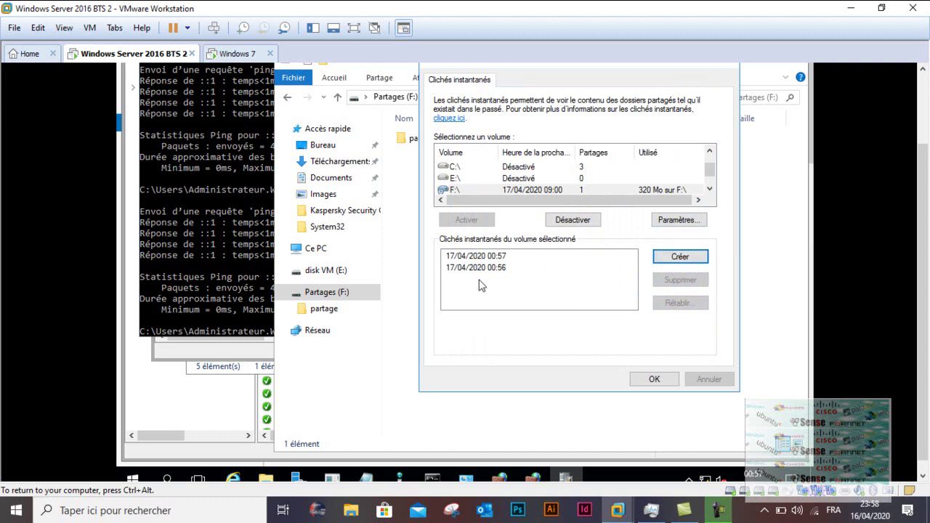
left_click(656, 379)
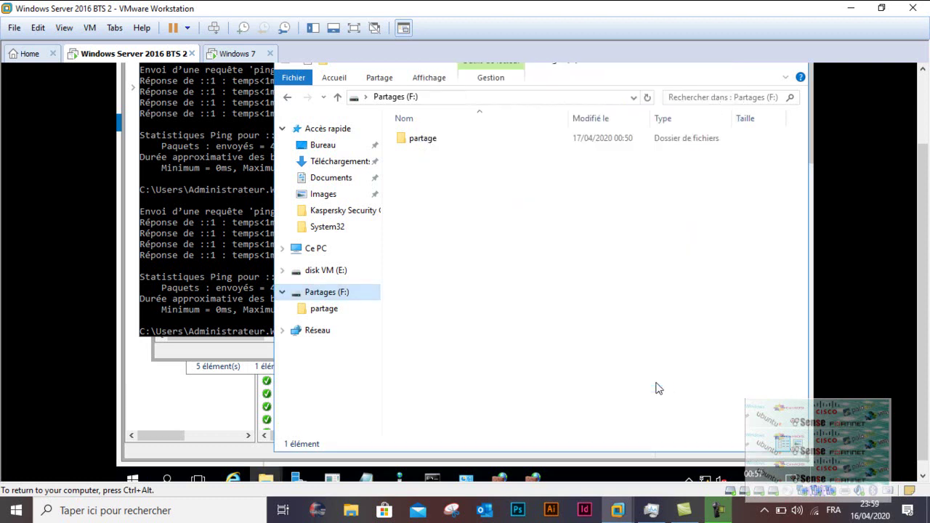
Display the previous versions of the partage folder and open the 17/04/2020 00:57 version to view its contents
scroll(926, 236, "up", 3)
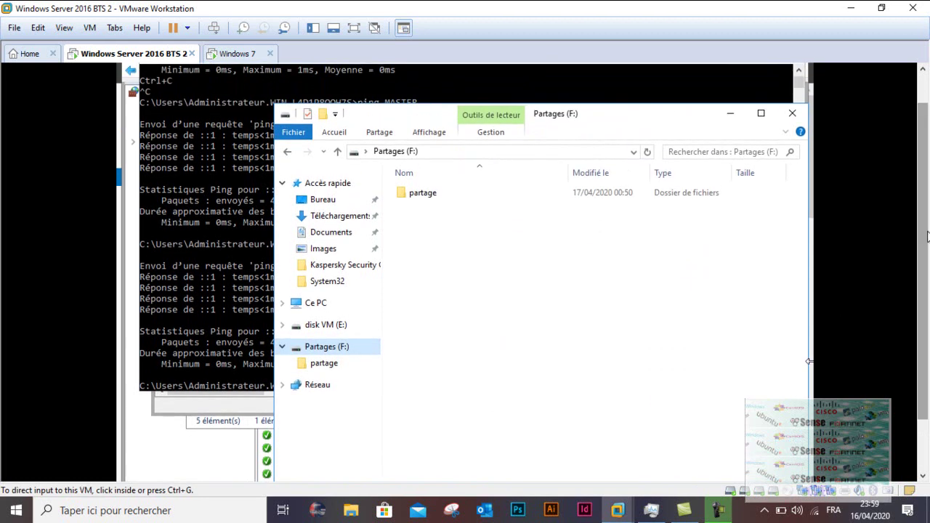
left_click(428, 195)
right_click(429, 196)
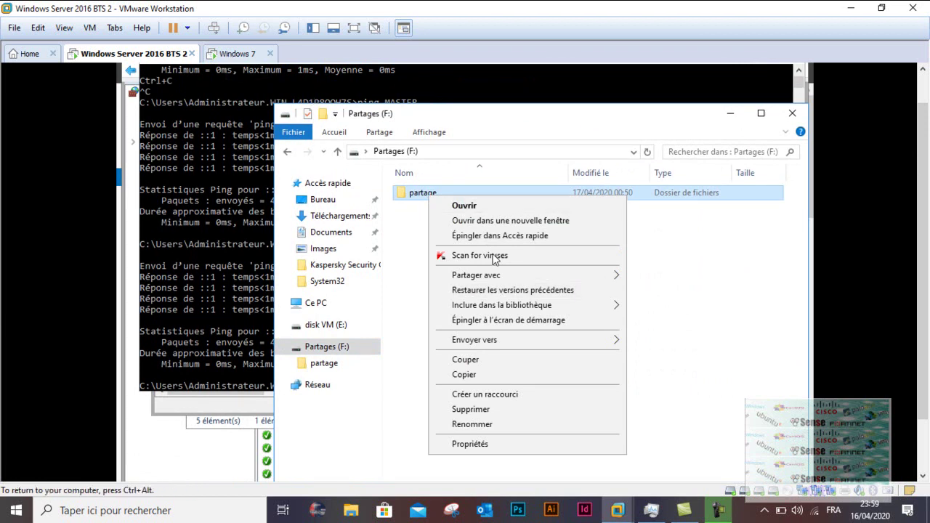
left_click(520, 292)
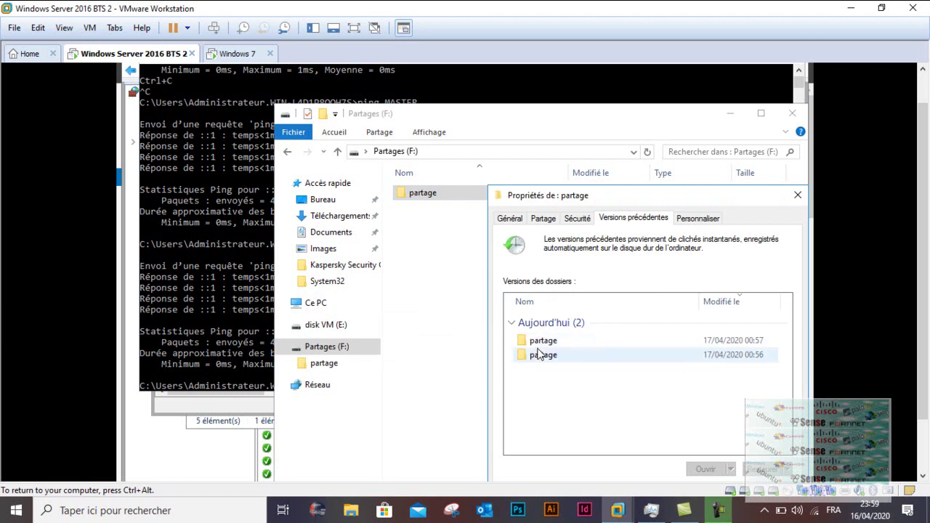
double_click(543, 342)
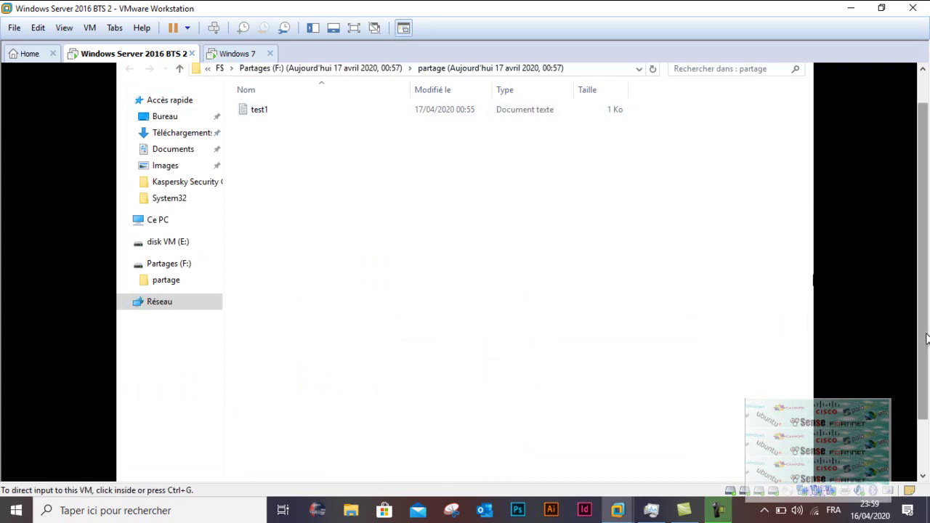
scroll(928, 314, "down", 2)
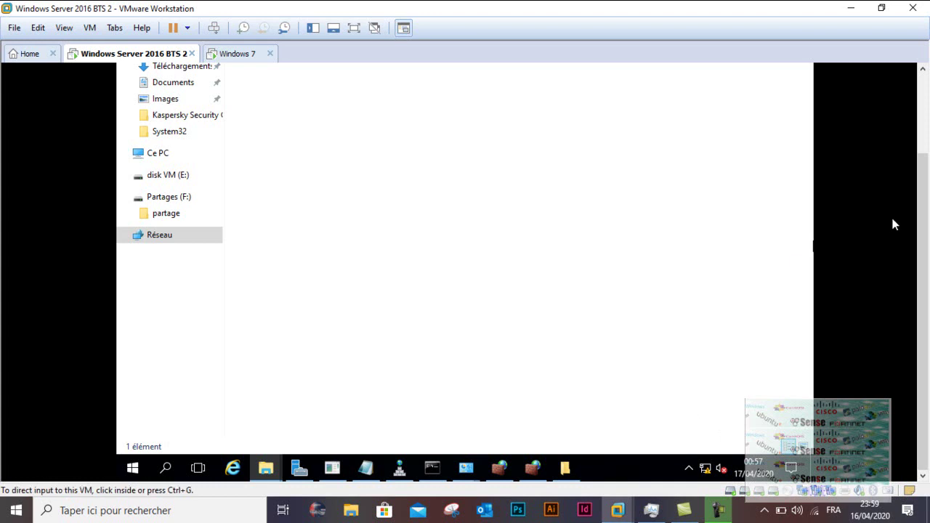
left_click_drag(925, 248, 926, 154)
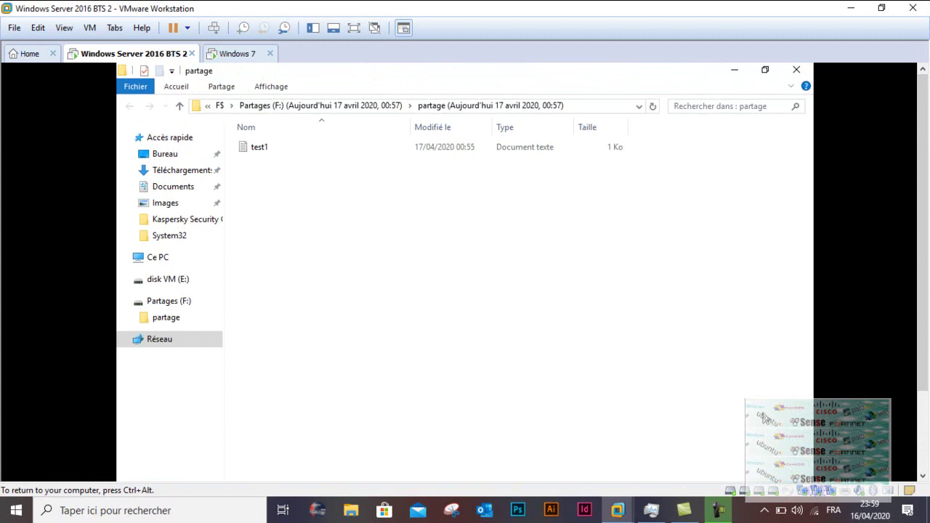
left_click(718, 510)
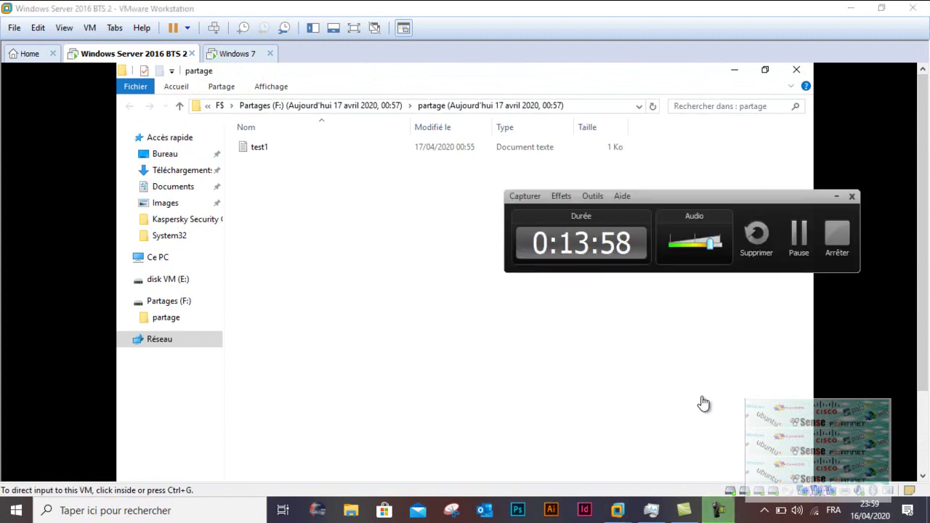